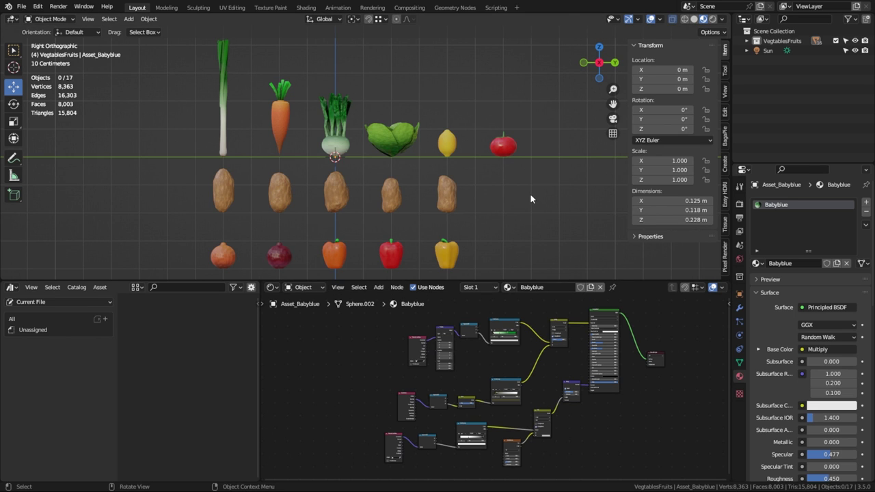
Select the Asset_Babyblue bulb alone and switch it into Edit Mode.
click(348, 108)
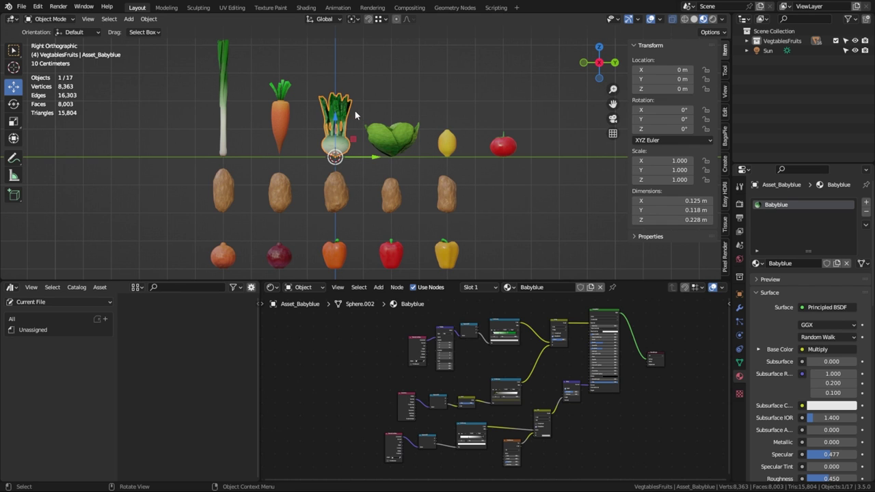
scroll(359, 110, up, 1)
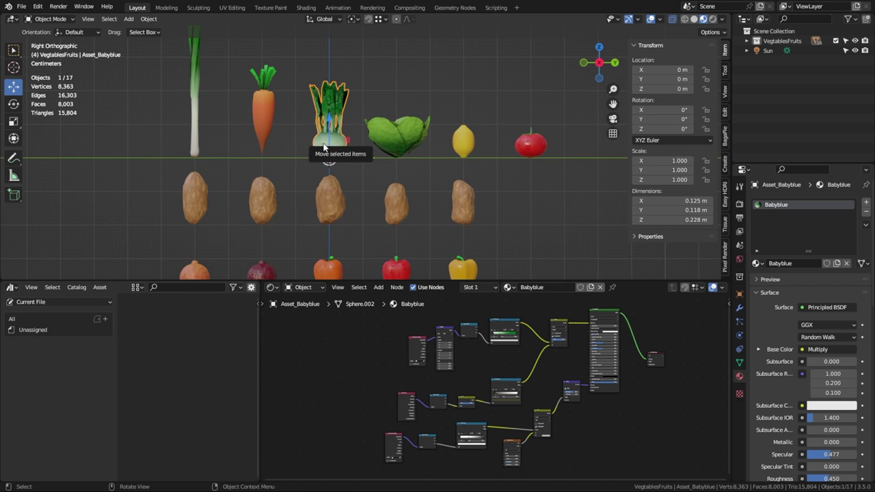
scroll(325, 147, down, 1)
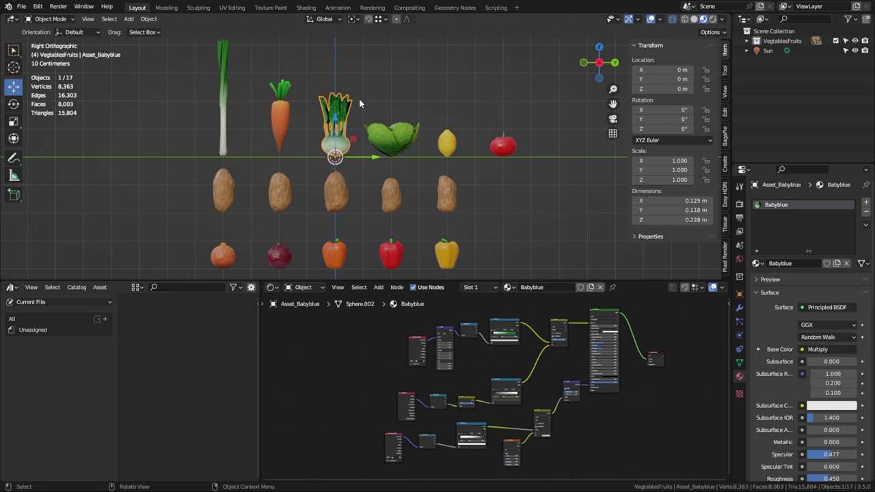
key(Tab)
Smart UV Project the whole Asset_Babyblue mesh, then deselect all its vertices.
drag(311, 74, 355, 165)
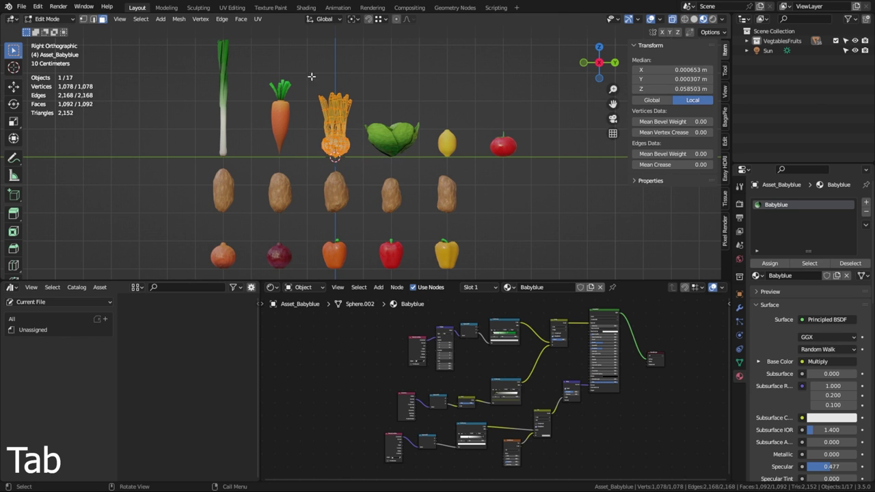
drag(307, 76, 355, 165)
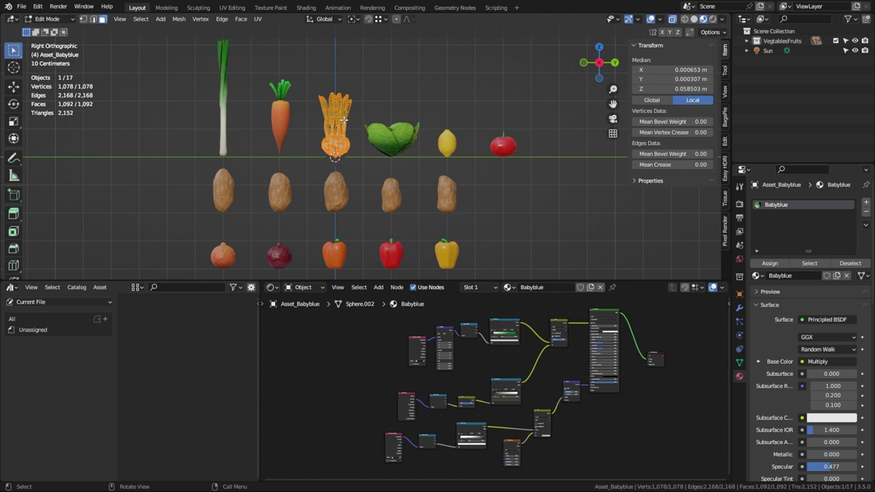
key(u)
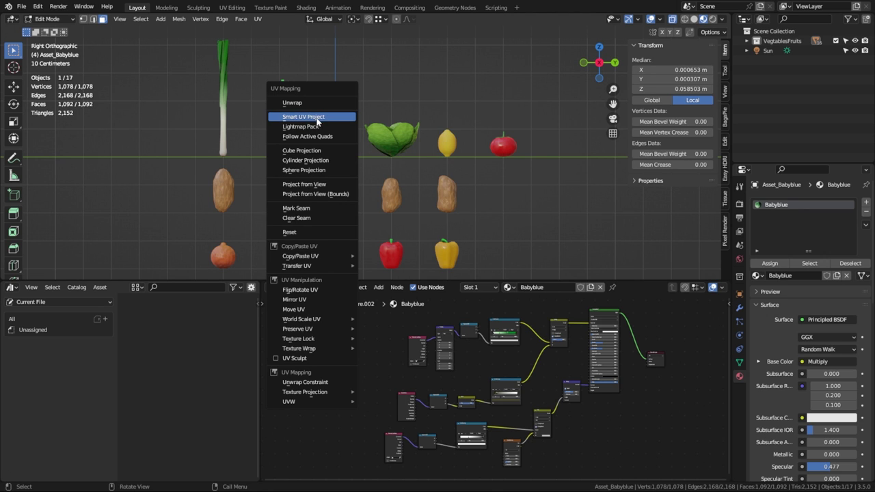
click(383, 94)
key(alt+a)
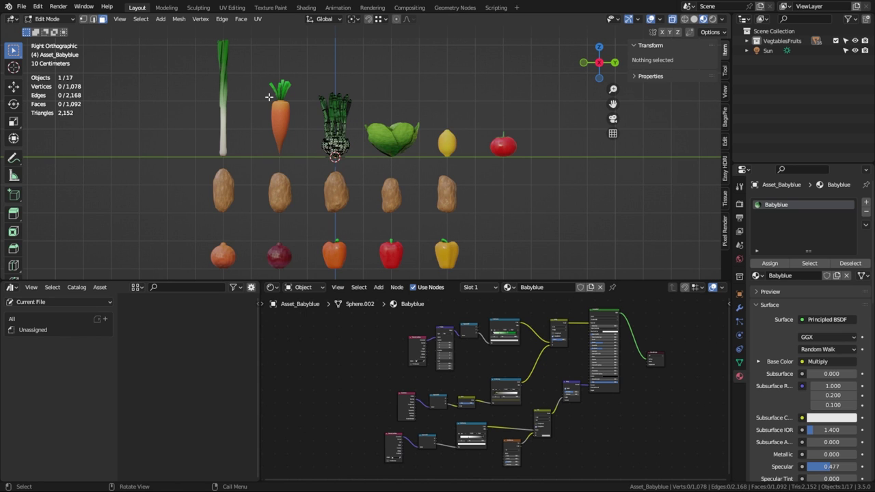
click(12, 287)
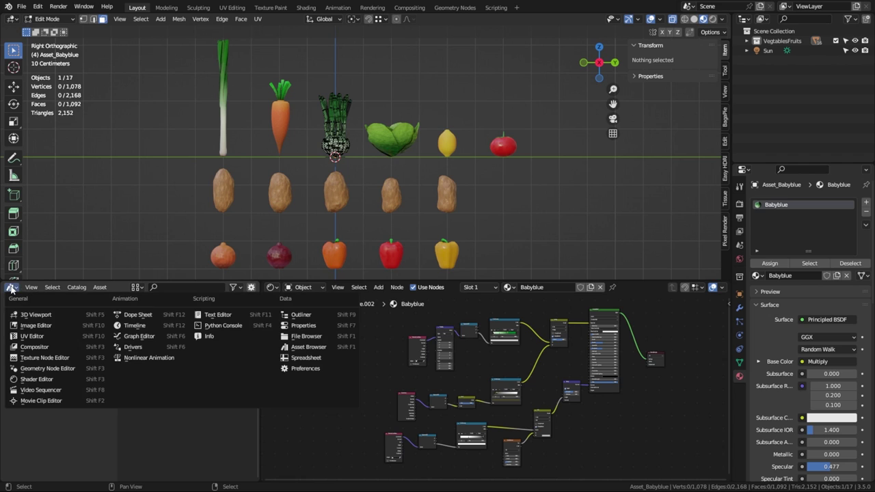
Turn the Asset Browser area into a UV Editor and return to Object Mode.
click(37, 336)
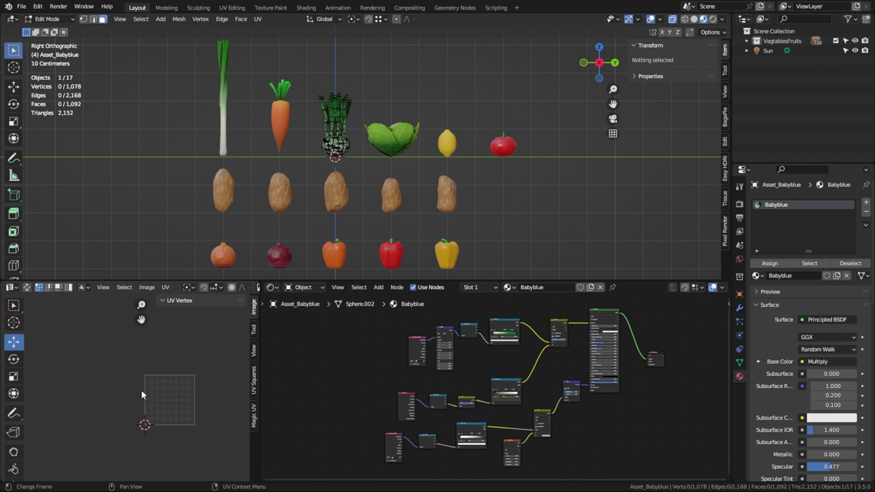
key(Home)
scroll(120, 372, up, 1)
scroll(129, 371, up, 1)
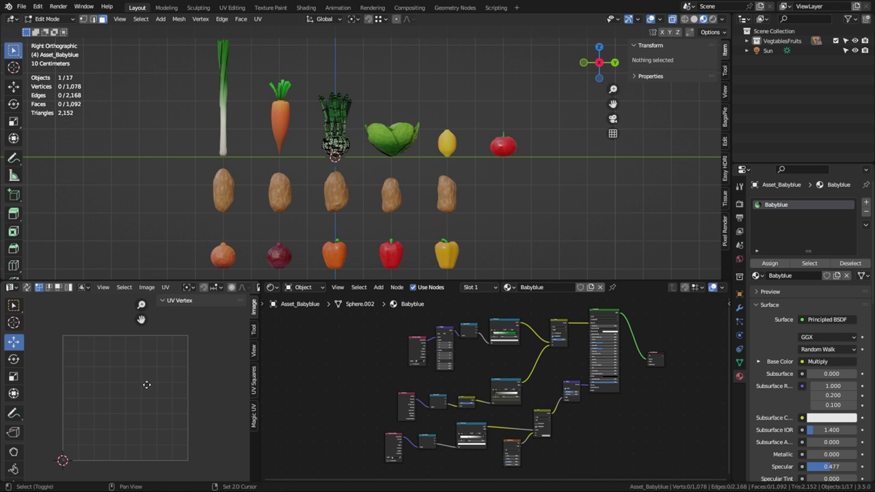
key(Tab)
scroll(311, 193, down, 2)
Smart UV Project all sixteen vegetable meshes together, then go back to Object Mode.
drag(216, 74, 492, 264)
key(Tab)
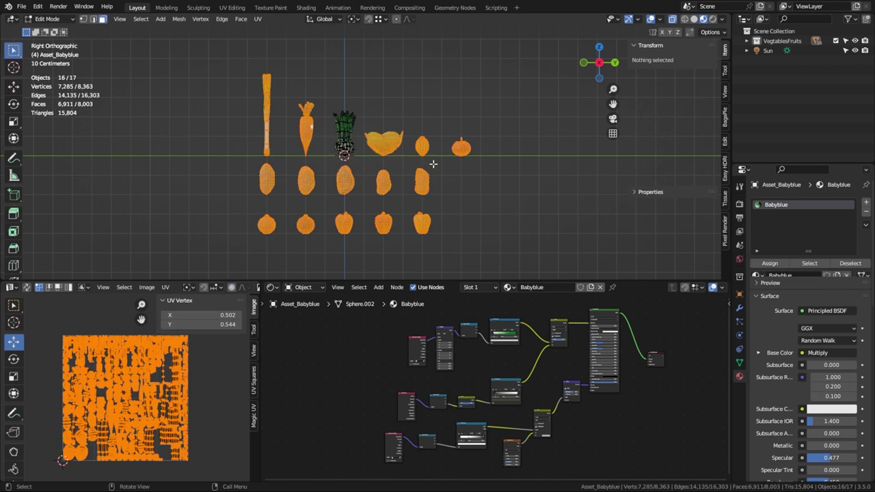
key(alt+a)
drag(196, 59, 520, 264)
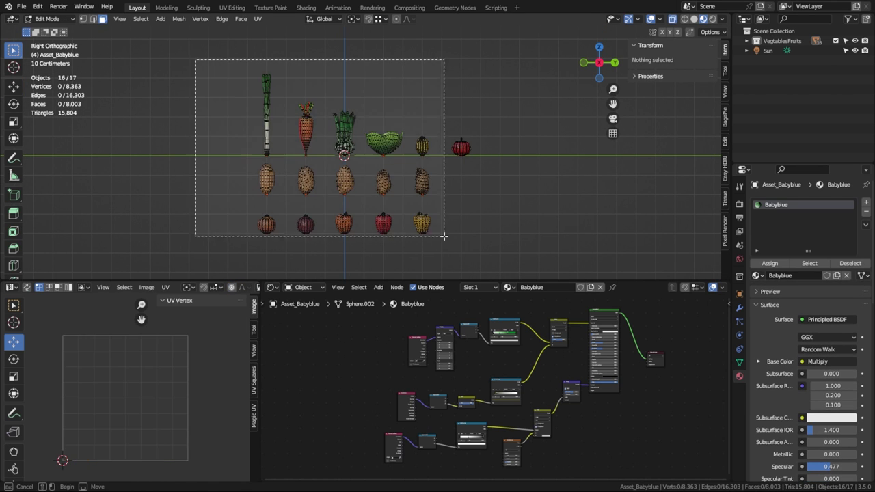
key(u)
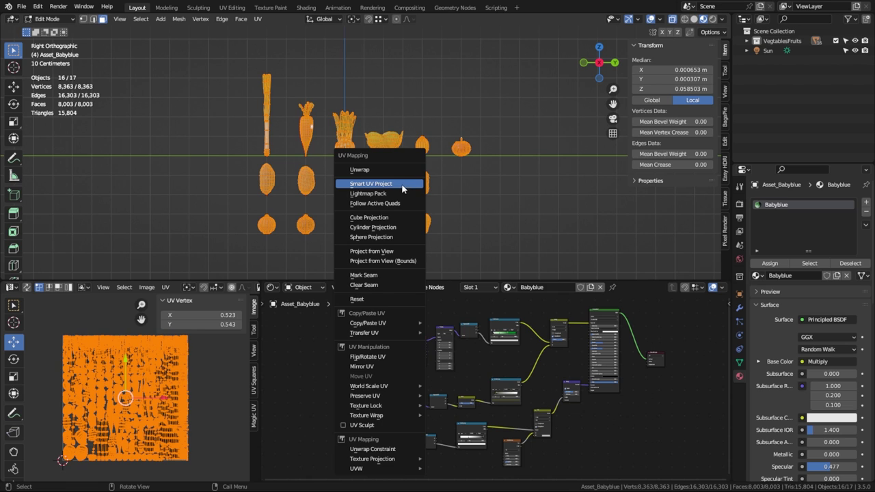
click(480, 195)
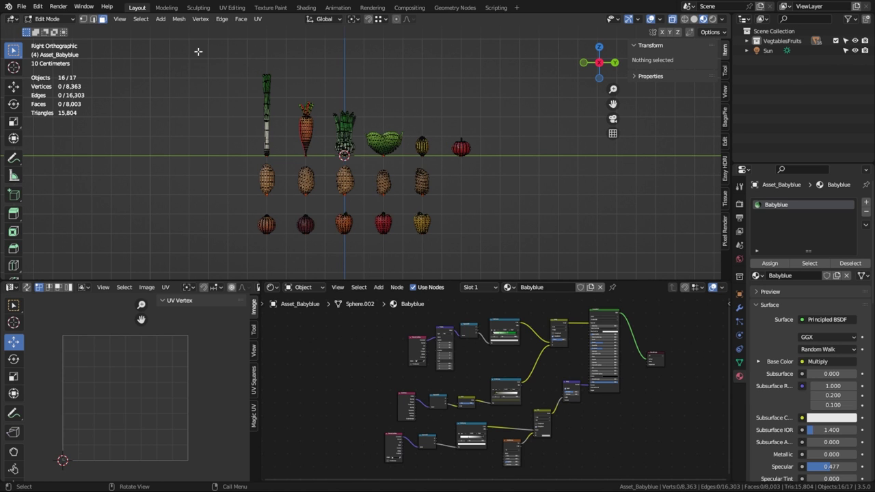
key(a)
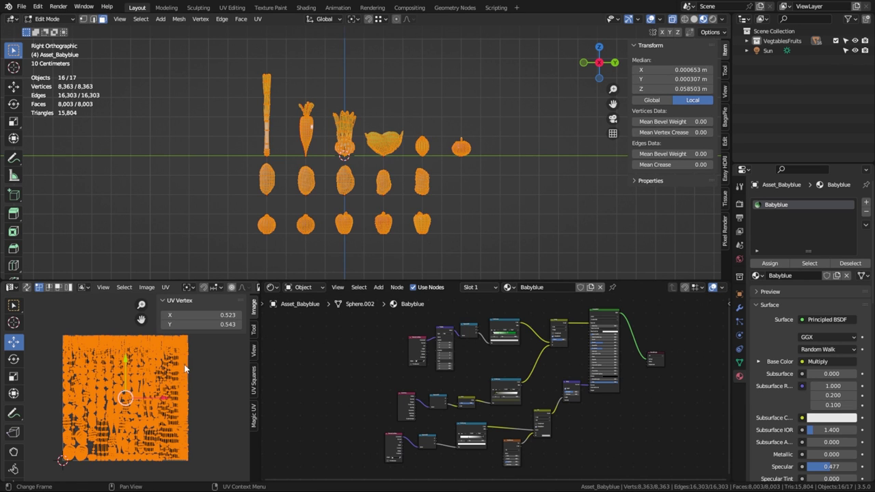
key(Tab)
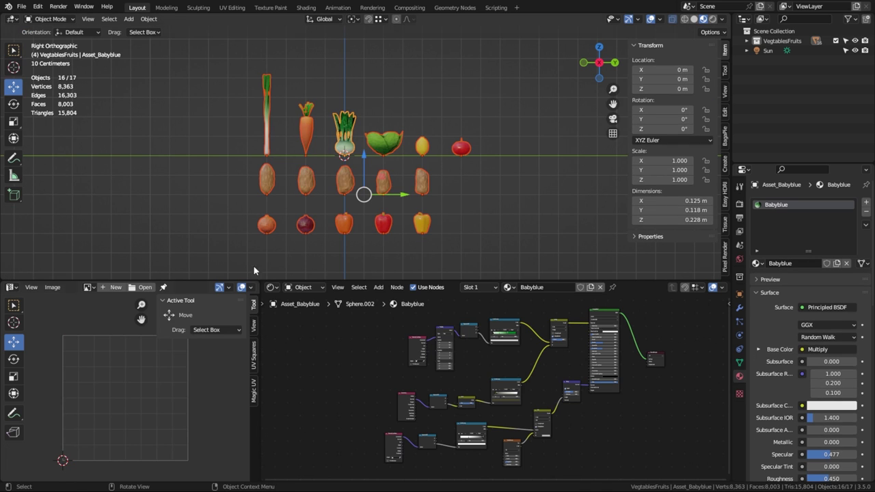
Select the Babyblue material nodes and the bulb, and change the UV area to an Image Editor.
click(353, 264)
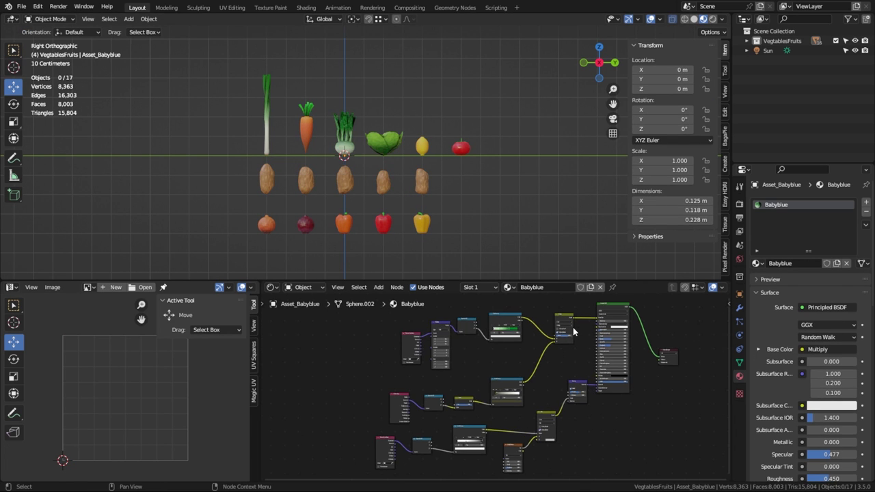
scroll(438, 325, down, 1)
drag(373, 311, 672, 470)
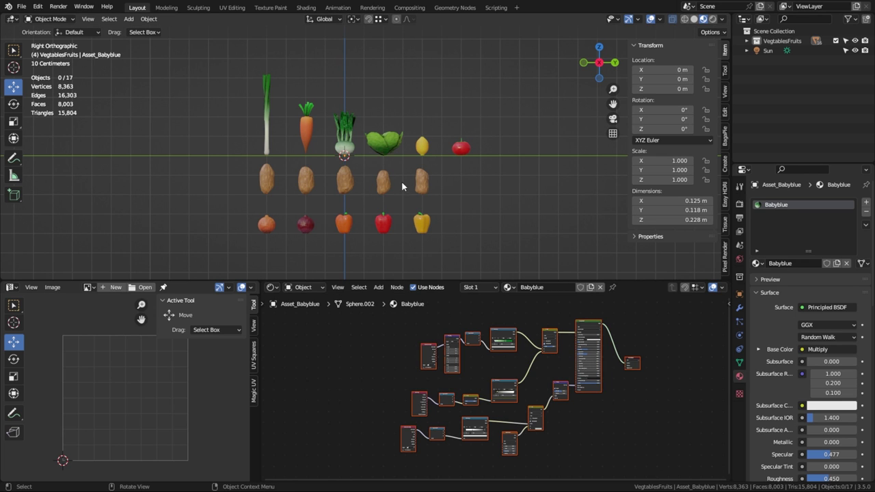
click(344, 125)
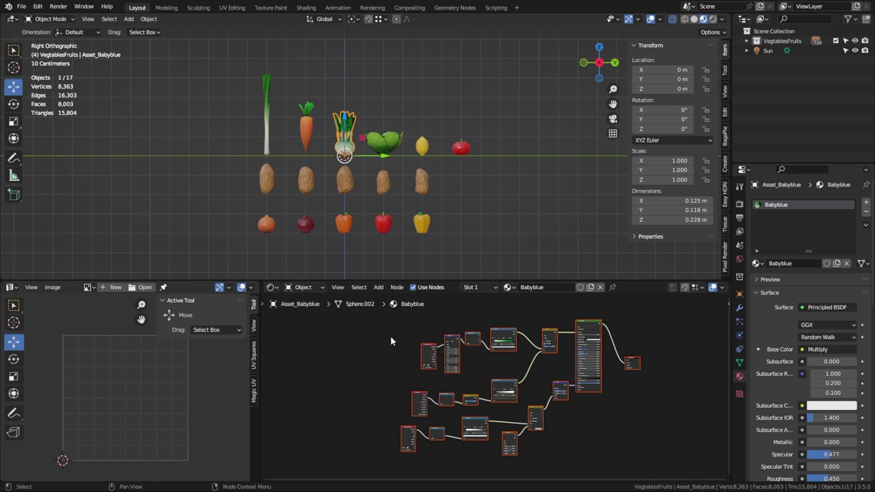
click(31, 288)
click(11, 287)
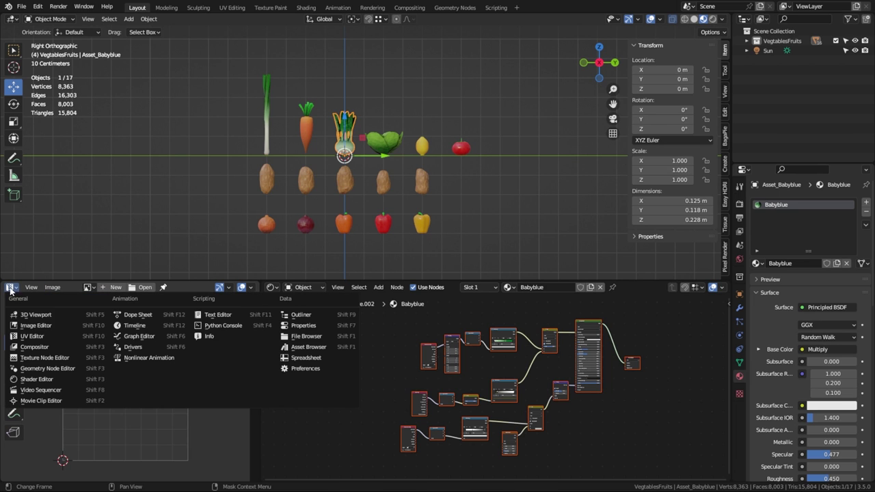
click(47, 331)
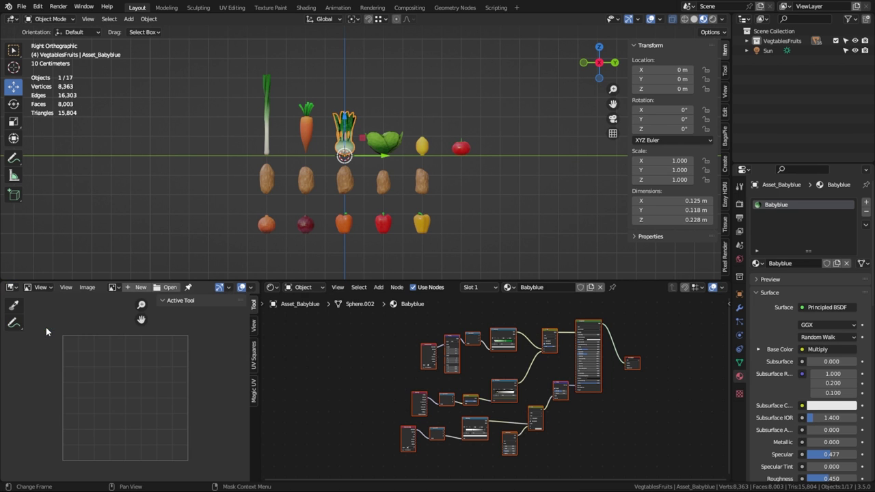
Create a new 2048 × 2048 px image named 1234.
click(139, 292)
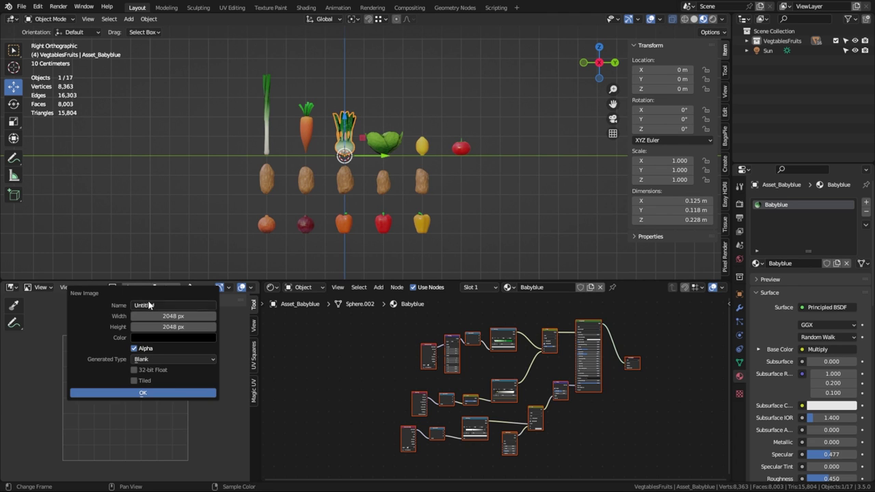
click(172, 305)
text(1234)
key(Return)
click(174, 392)
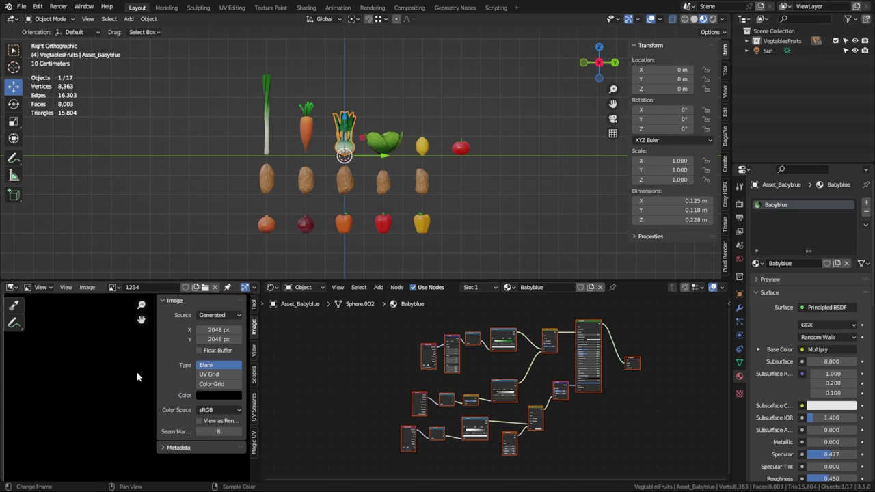
Add an Image Texture node to the Babyblue material via the node search.
scroll(101, 371, up, 2)
scroll(82, 383, up, 2)
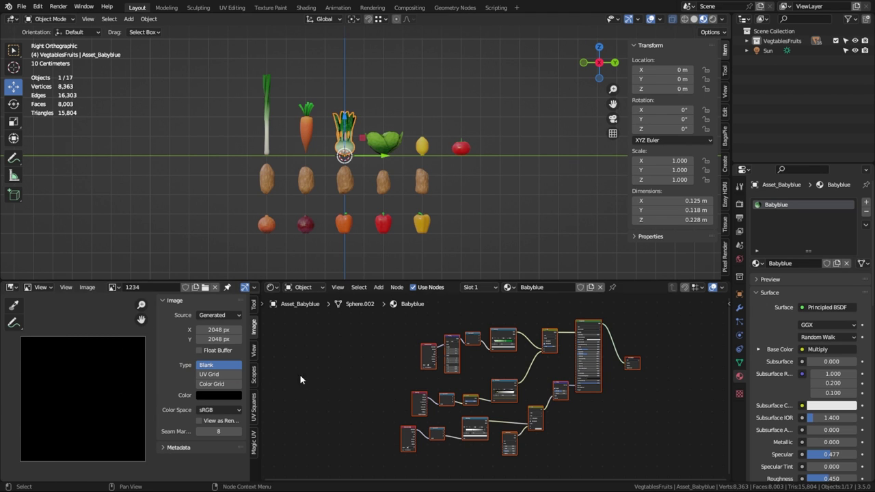
click(88, 372)
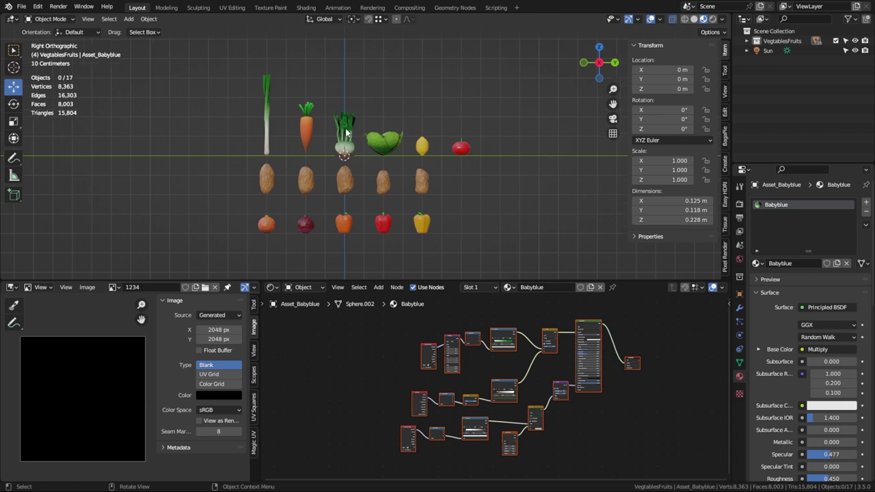
scroll(356, 143, up, 4)
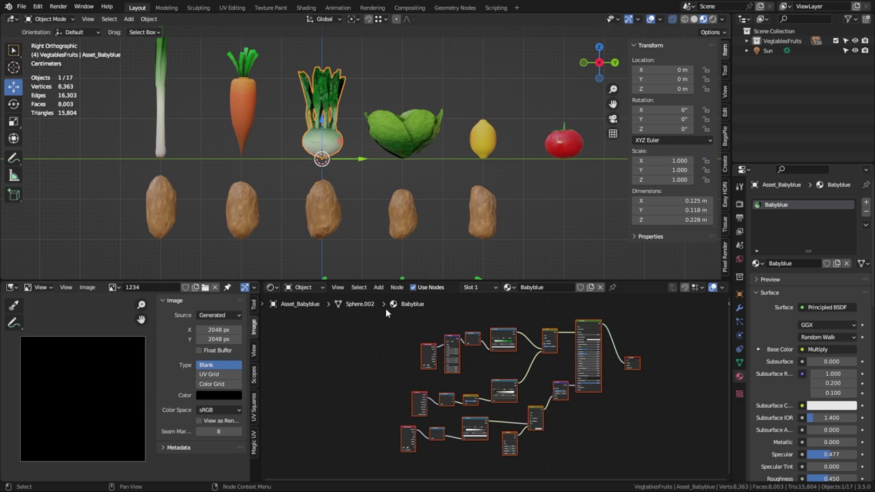
scroll(374, 312, up, 2)
scroll(381, 352, up, 3)
scroll(381, 353, down, 2)
scroll(345, 352, down, 2)
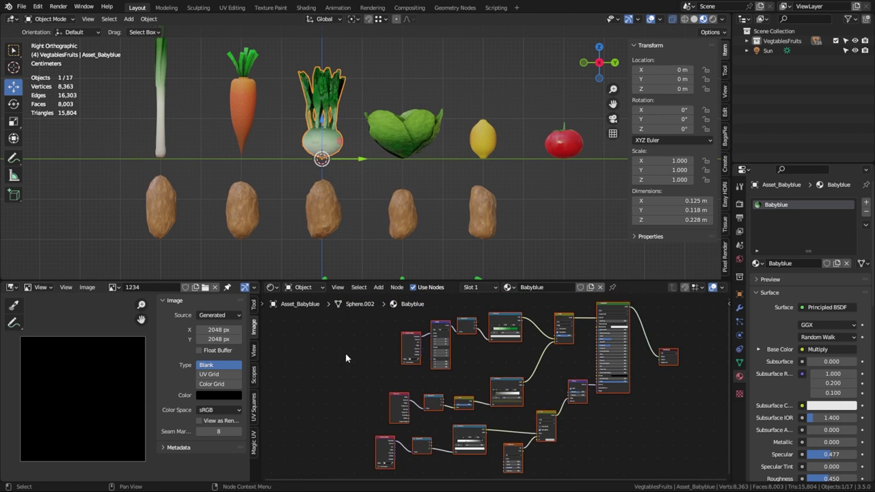
middle_drag(346, 352, 407, 363)
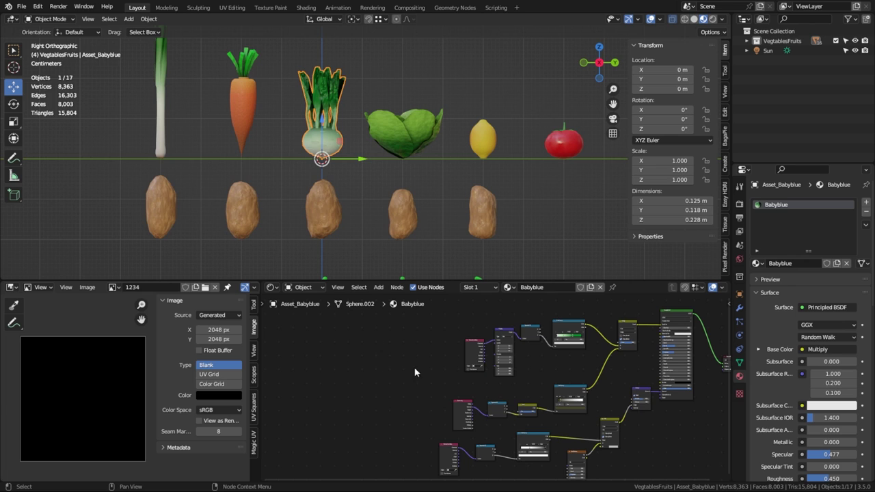
right_click(376, 356)
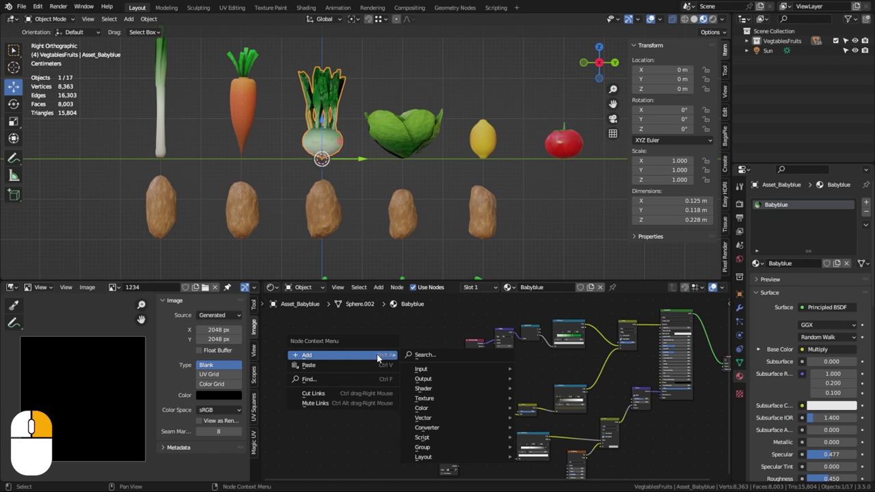
click(437, 354)
text(image)
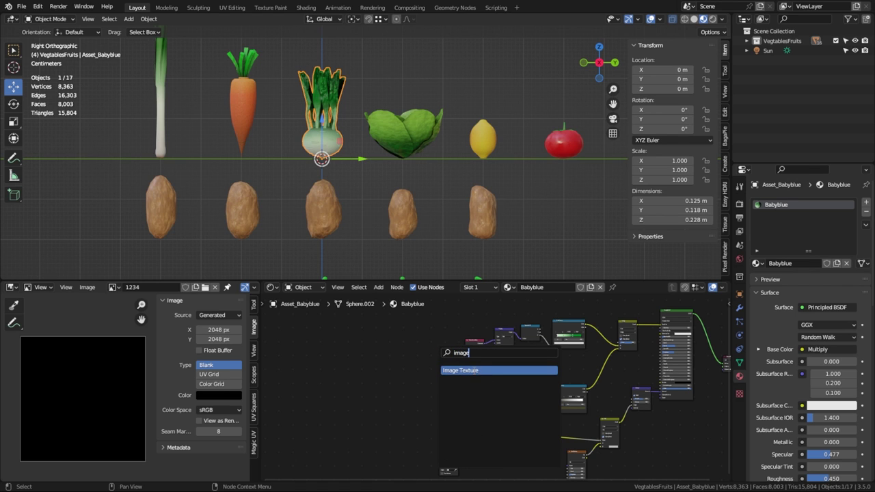
click(474, 371)
click(390, 359)
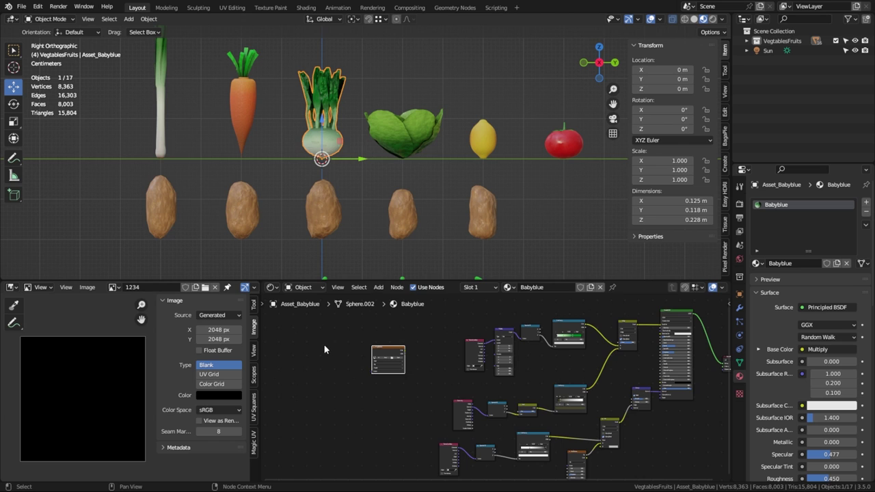
Assign the 1234 image to the new Image Texture node.
scroll(366, 353, up, 2)
scroll(366, 349, up, 1)
scroll(364, 348, up, 1)
scroll(364, 355, up, 1)
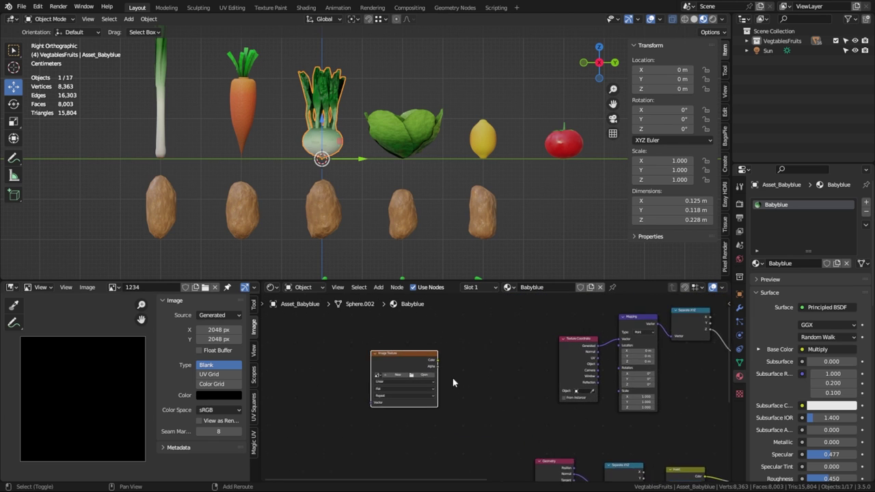
scroll(360, 372, up, 1)
click(307, 367)
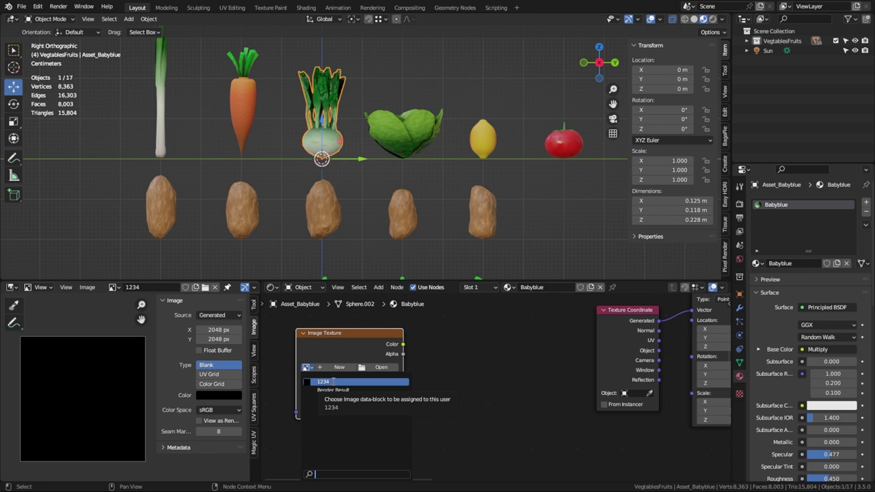
click(333, 381)
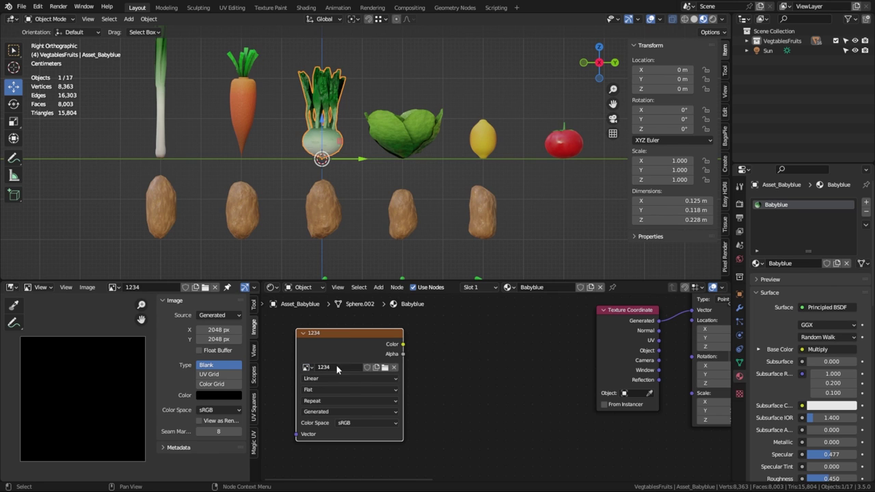
scroll(438, 384, down, 2)
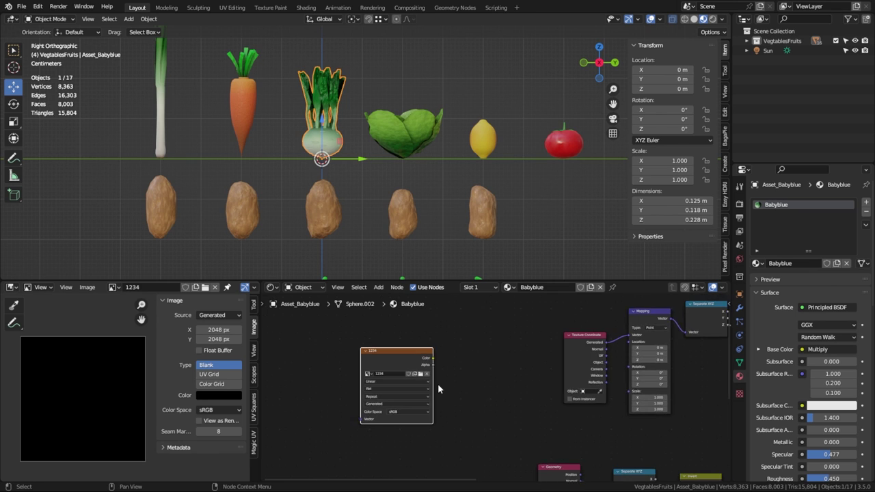
Copy the Image Texture node and paste it into the Leek material.
right_click(402, 353)
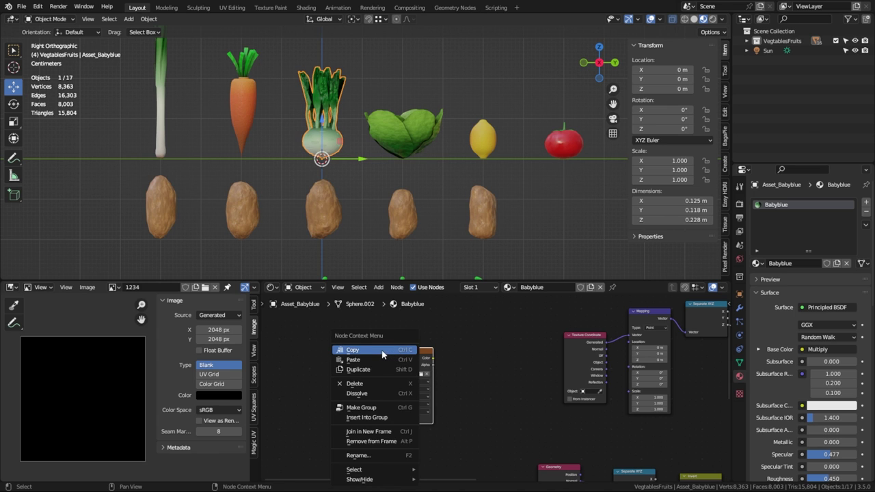
click(381, 349)
click(164, 88)
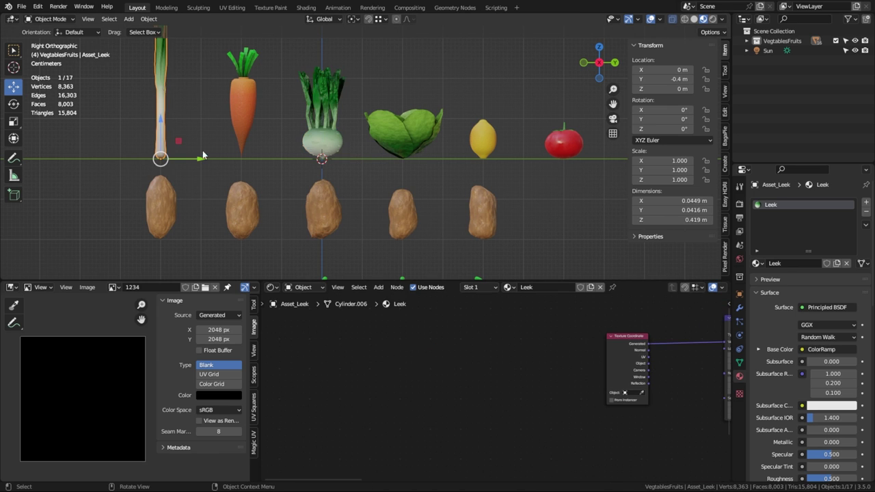
middle_drag(520, 403, 478, 345)
scroll(548, 349, up, 2)
key(Home)
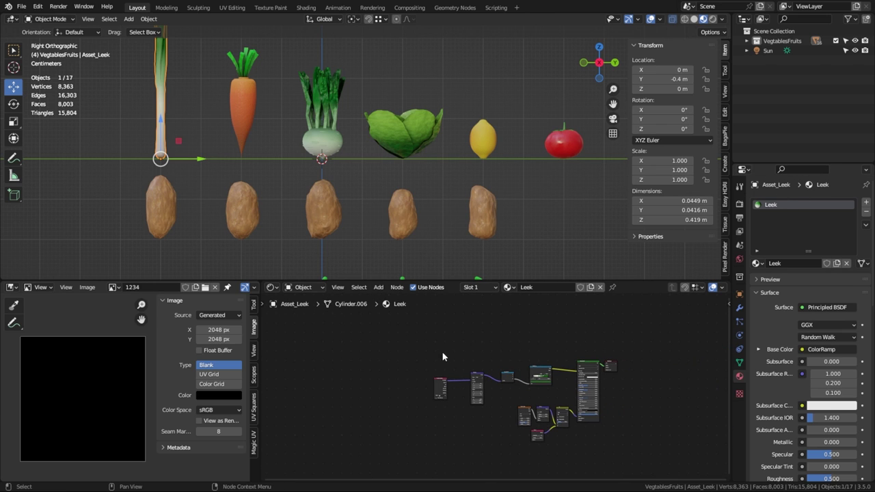
click(390, 380)
Paste the image node into the Carrot_Main, Carrot_Leaf and Cabbage materials.
click(243, 113)
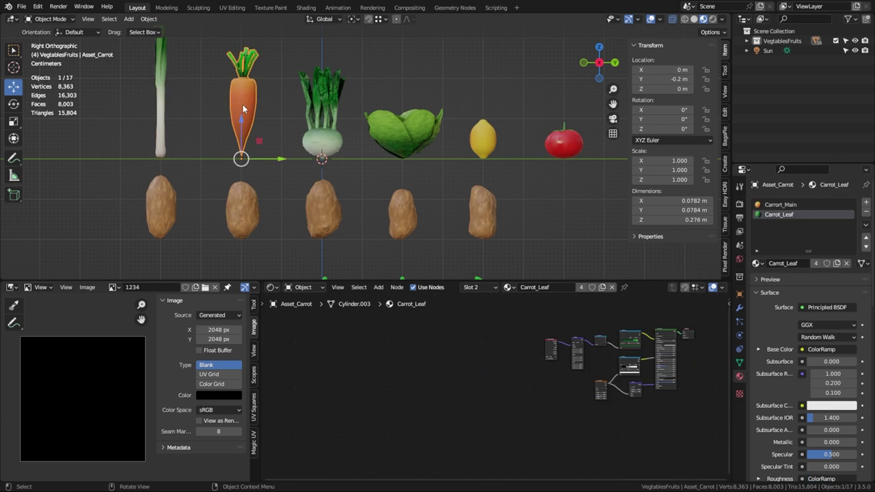
click(779, 206)
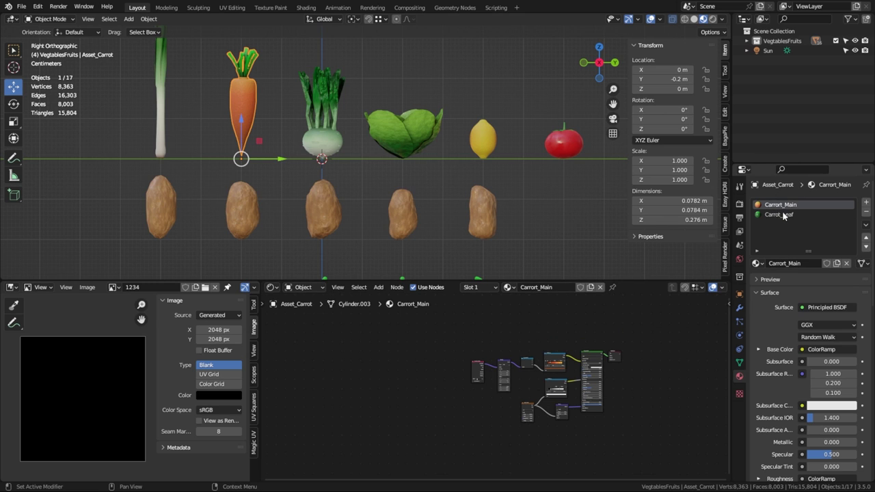
key(ctrl+v)
click(776, 215)
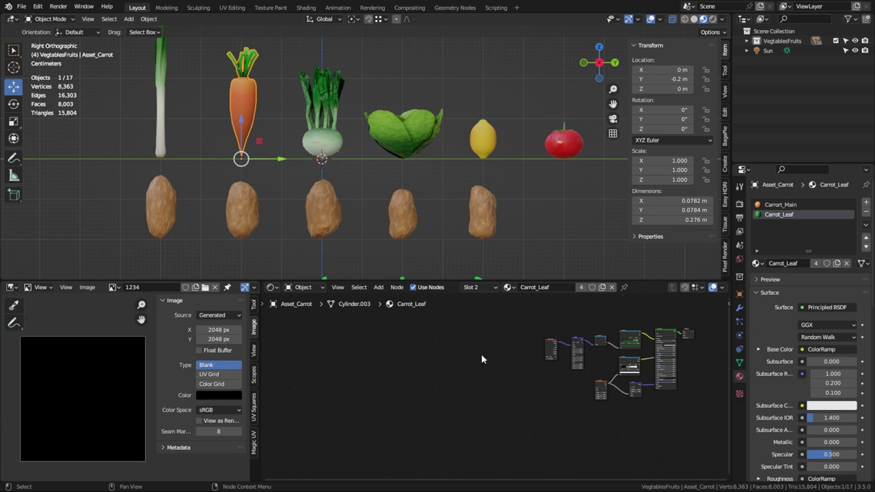
key(ctrl+v)
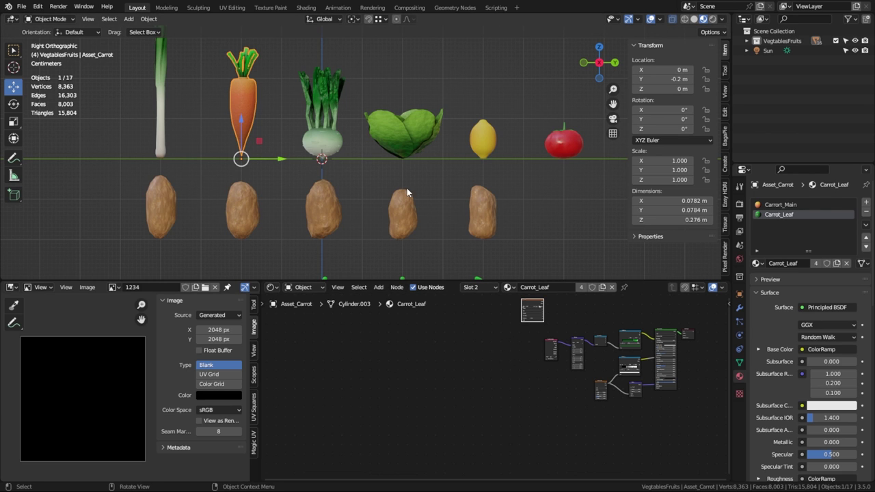
click(407, 139)
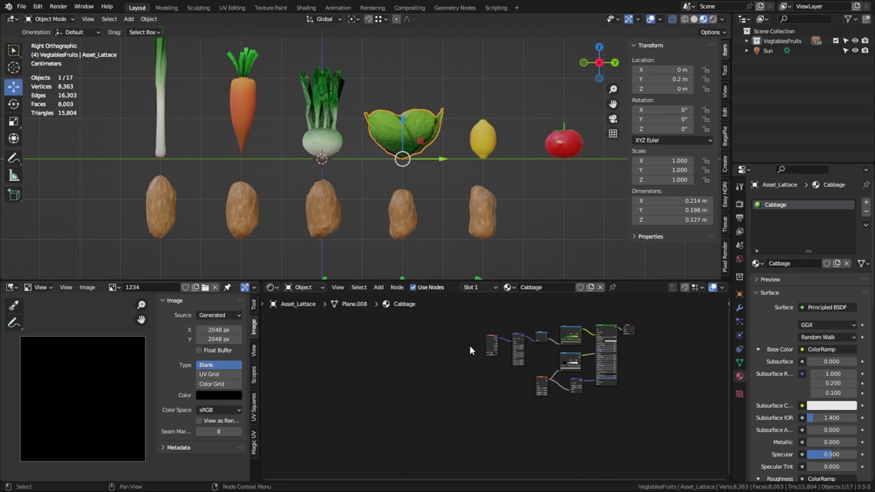
middle_drag(470, 350, 455, 387)
key(ctrl+v)
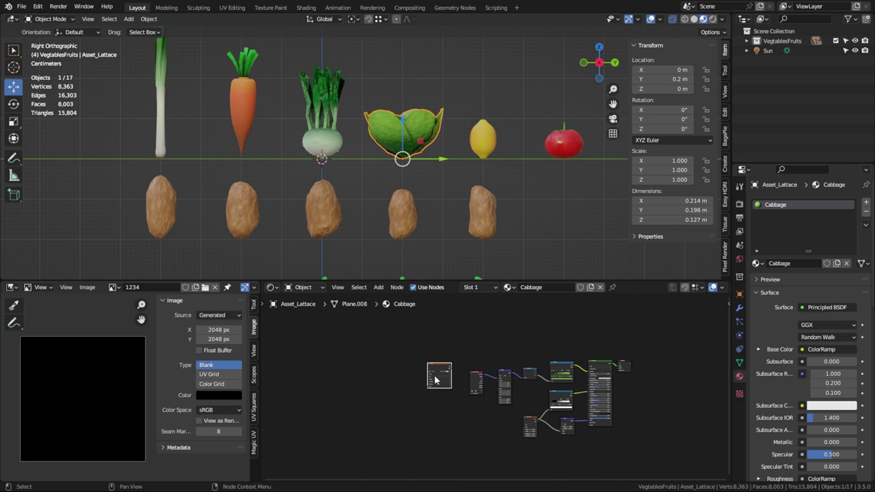
Check the Lemon, Tomato and Tomato_Leaf materials and place the image node in the Potato material.
click(490, 152)
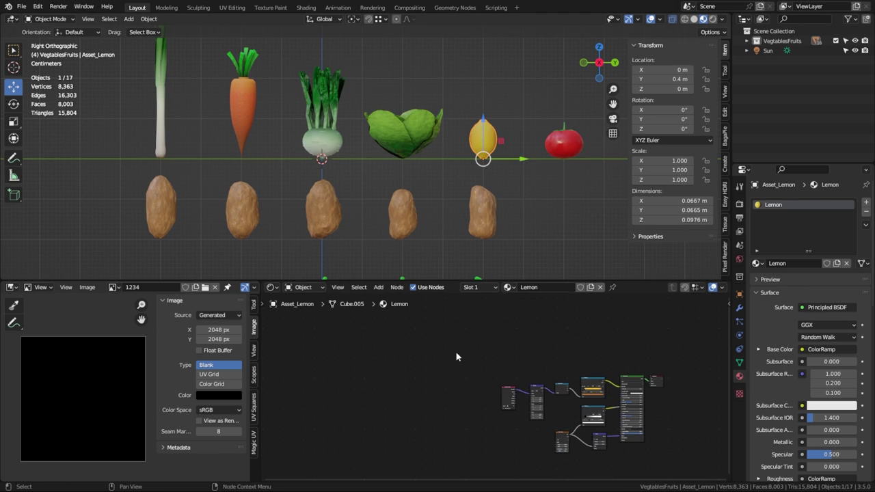
click(564, 149)
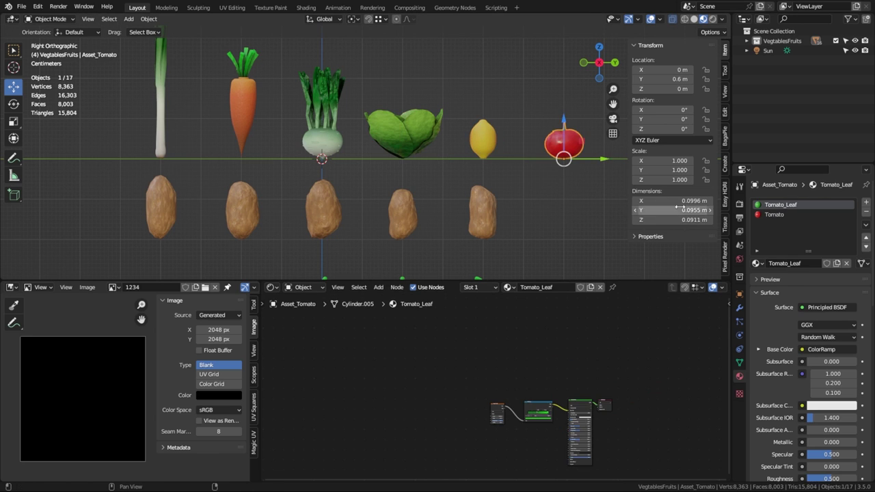
click(775, 214)
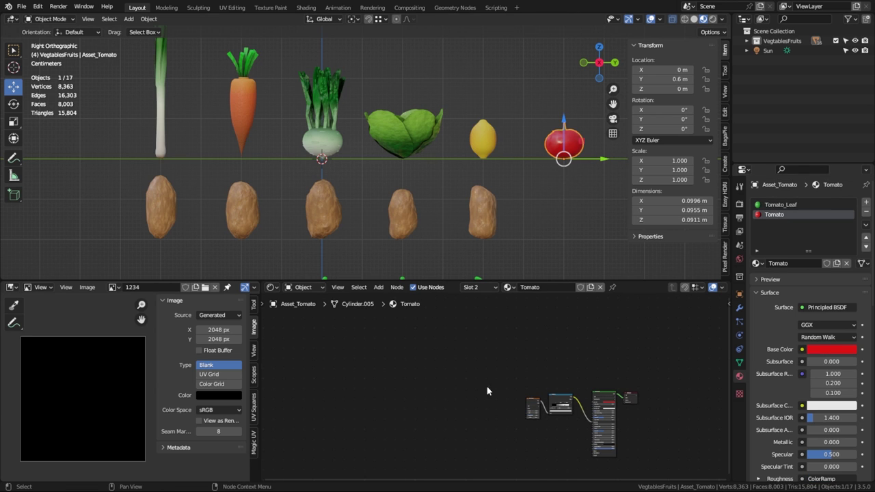
click(781, 205)
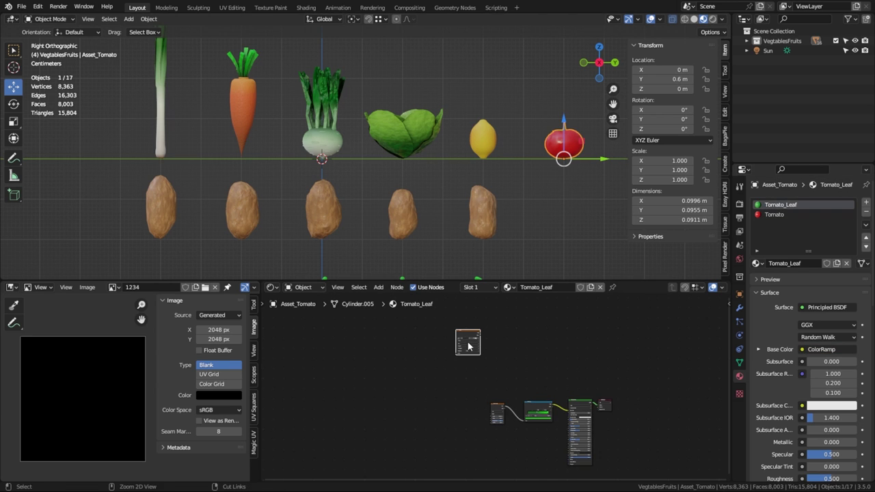
click(169, 212)
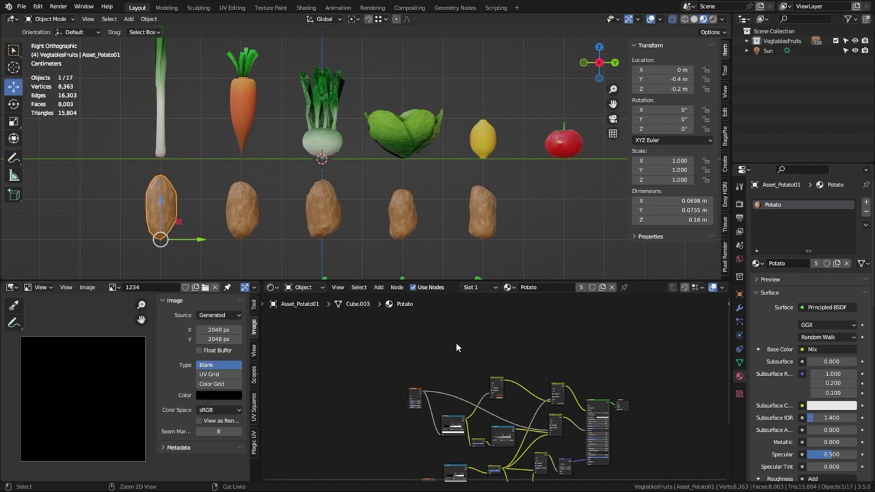
drag(459, 335, 483, 331)
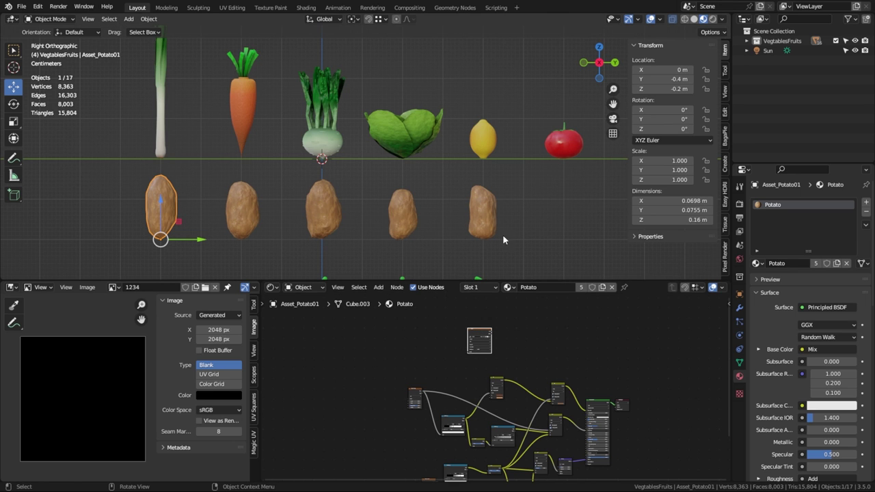
Reposition nodes in the Onion and OnionPurple materials.
scroll(508, 214, down, 2)
shift+middle_drag(508, 214, 563, 214)
scroll(512, 246, up, 2)
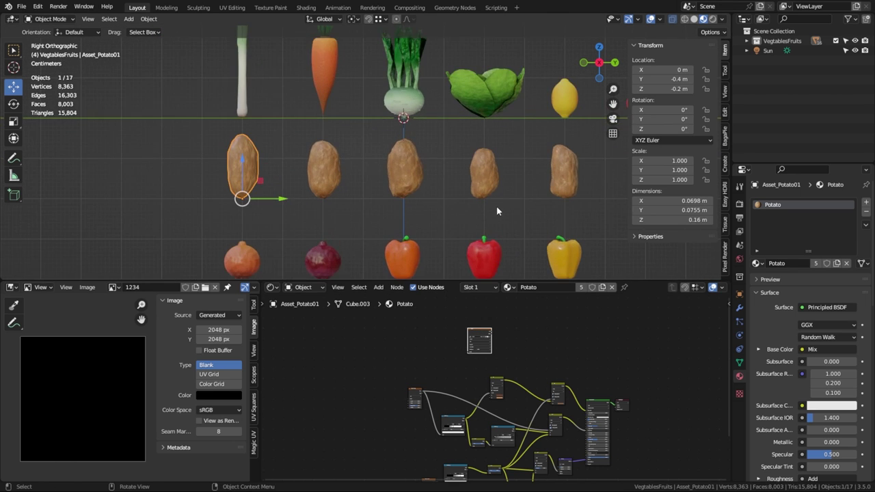
shift+middle_drag(512, 247, 465, 195)
click(217, 241)
click(477, 352)
mouse_move(477, 352)
mouse_down()
mouse_move(485, 366)
mouse_move(589, 397)
mouse_up()
click(298, 247)
click(518, 355)
Paste the image node into Pepper_Orange and check the red and yellow pepper materials.
click(384, 243)
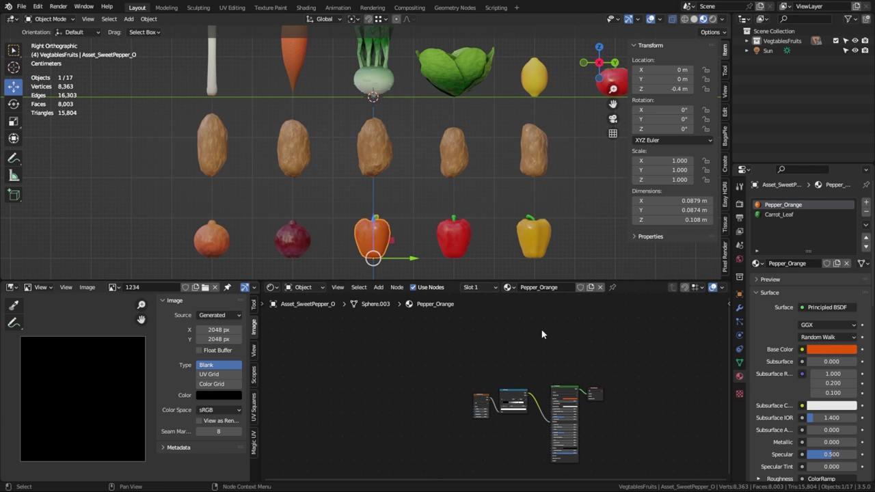
scroll(537, 356, up, 2)
key(ctrl+v)
key(g)
click(500, 349)
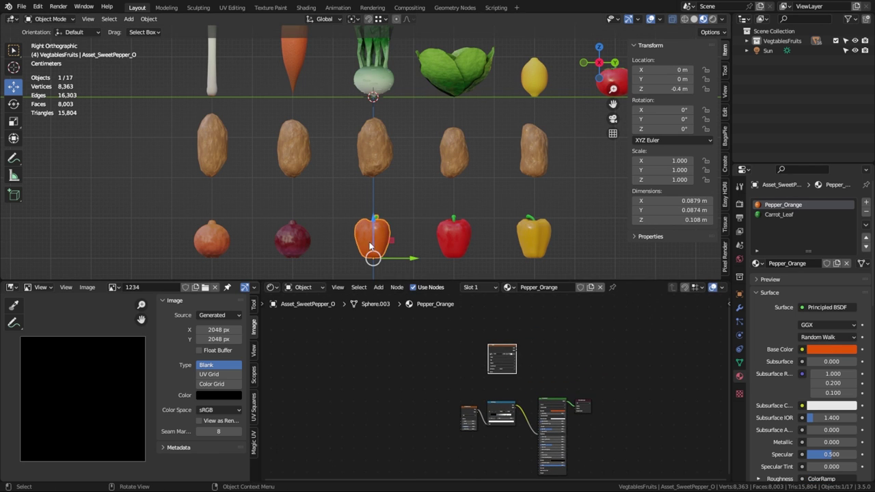
click(786, 216)
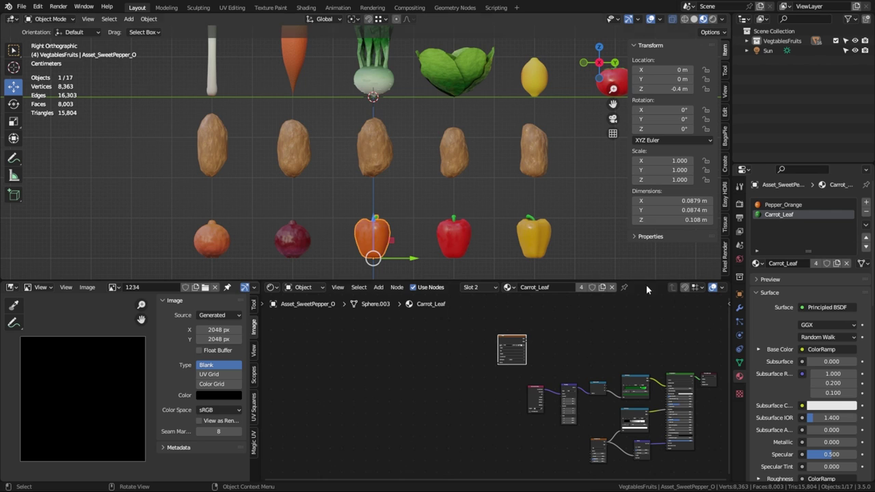
click(787, 204)
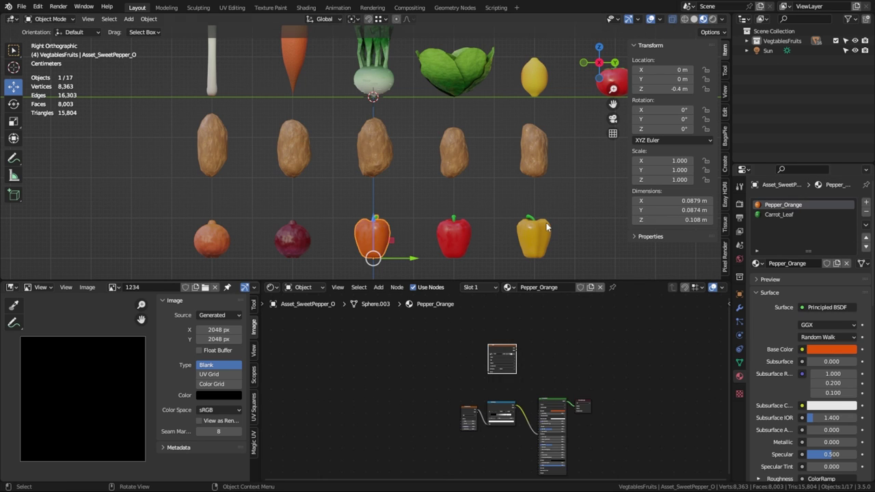
click(465, 233)
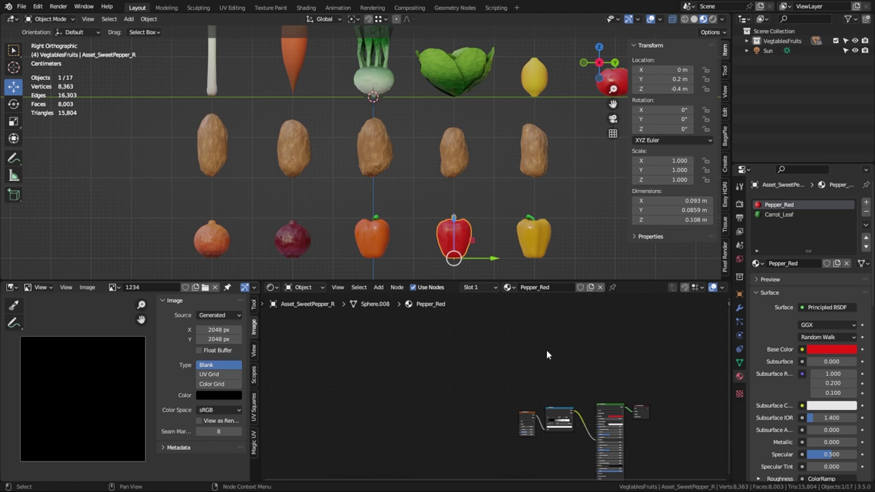
click(534, 239)
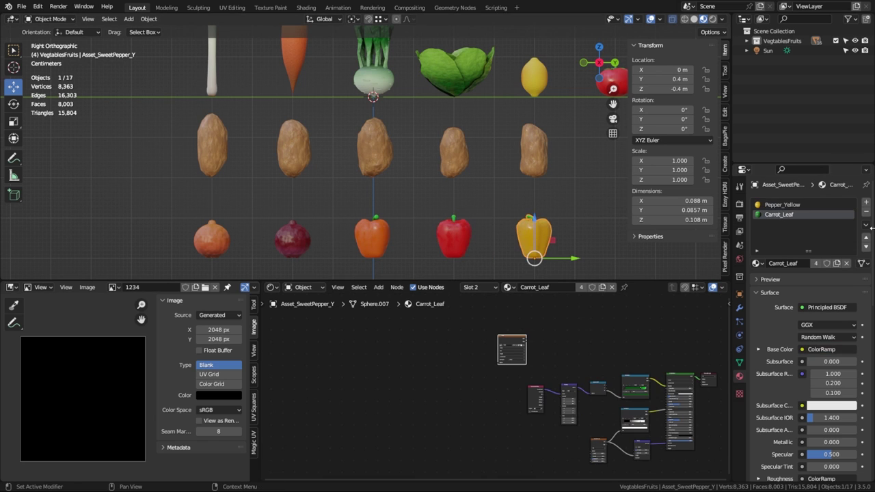
click(792, 207)
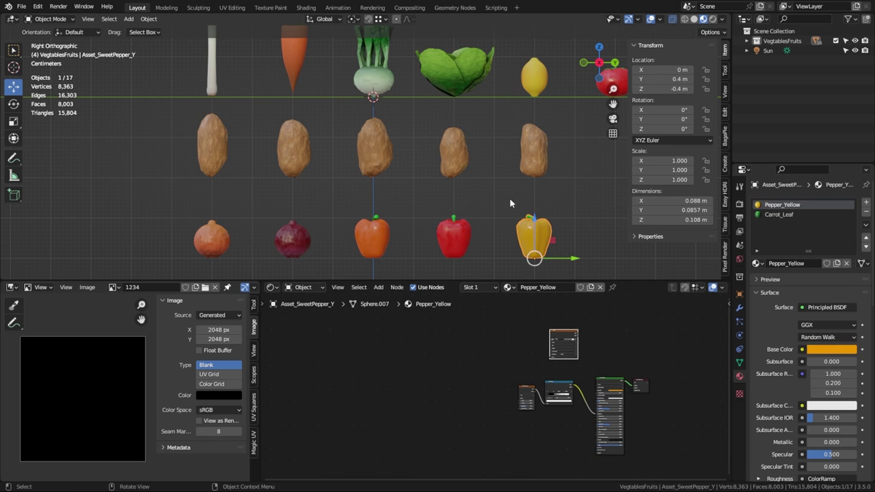
Review the materials of the yellow, red and orange peppers and both onions.
scroll(509, 199, down, 3)
scroll(505, 159, down, 1)
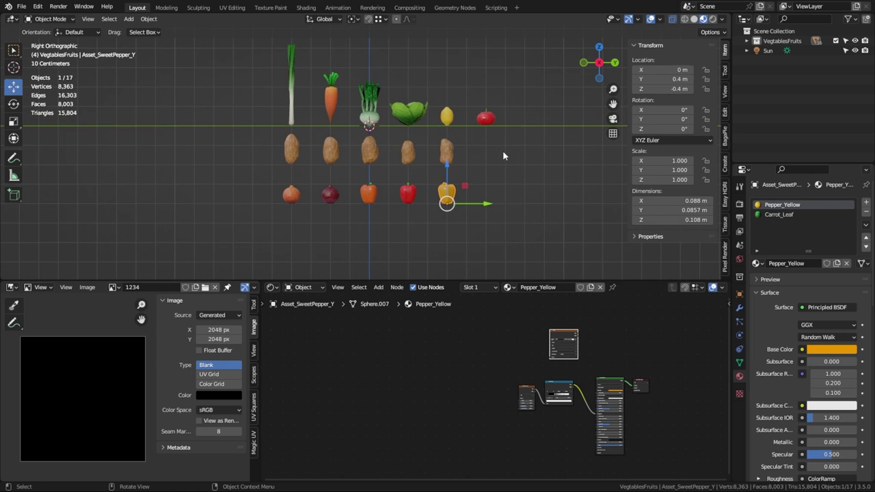
shift+middle_drag(502, 150, 482, 185)
drag(219, 73, 519, 258)
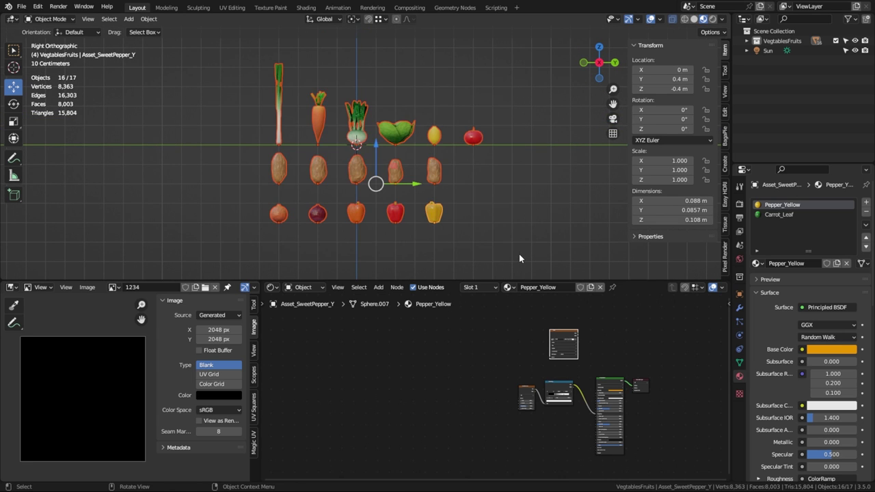
click(435, 217)
click(395, 211)
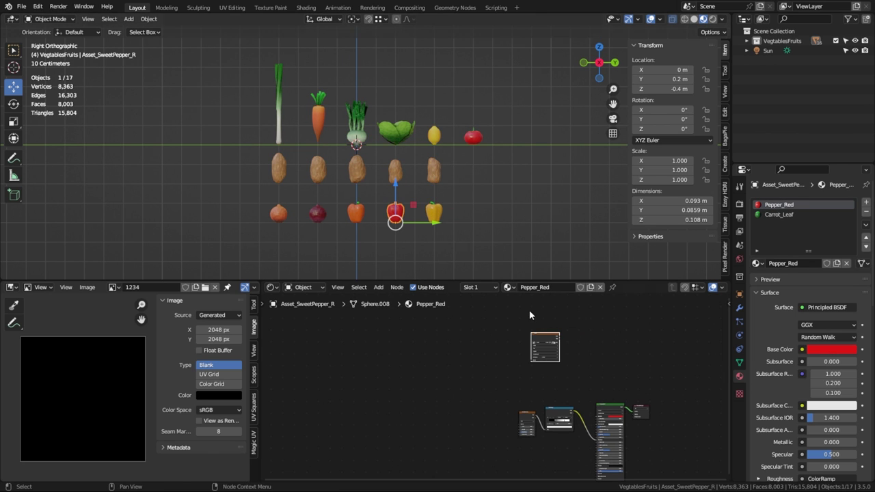
click(433, 214)
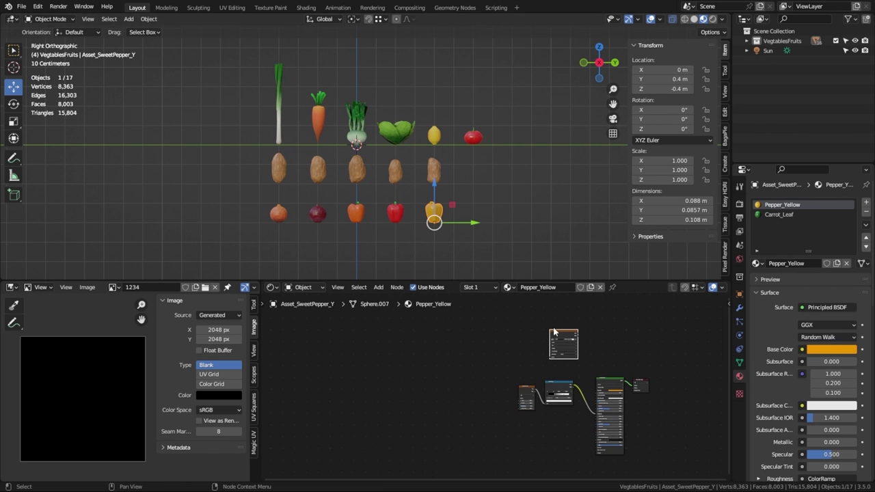
click(395, 212)
click(355, 214)
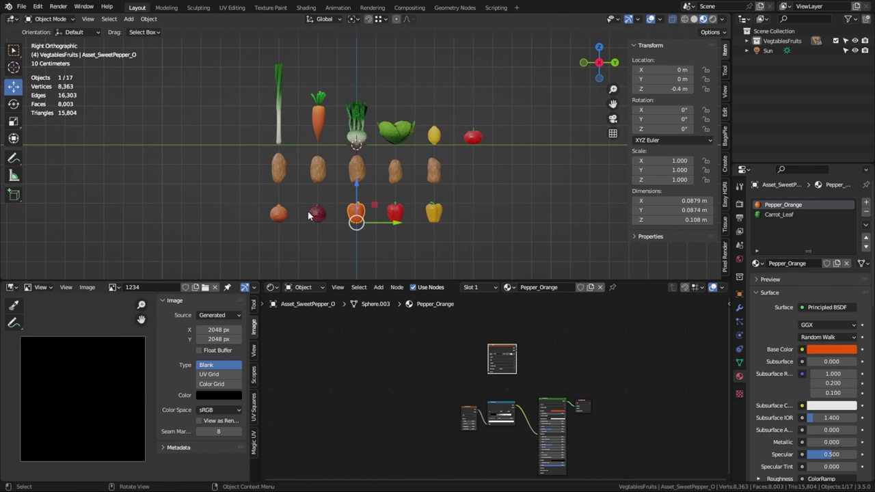
click(315, 213)
click(278, 213)
Review the potatoes, Babyblue, cabbage, lemon, tomato, carrot and leek materials, ending on the leek.
click(434, 171)
click(396, 171)
click(356, 170)
click(357, 120)
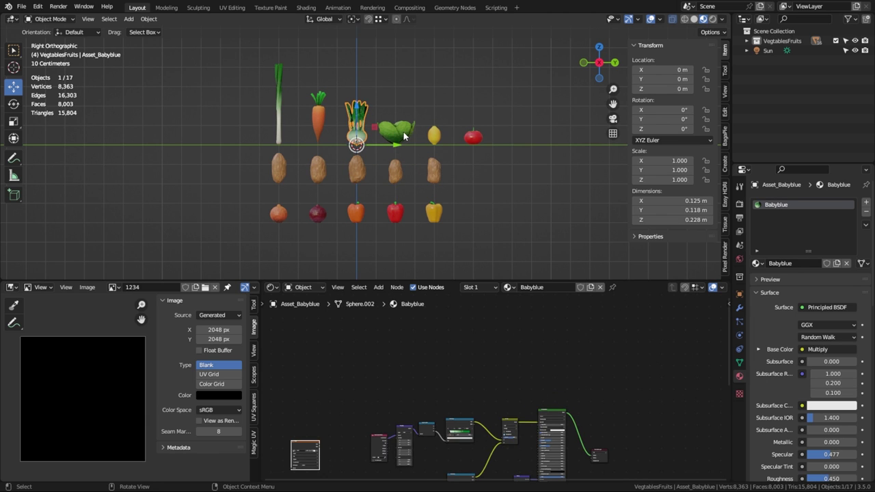
click(404, 132)
click(436, 139)
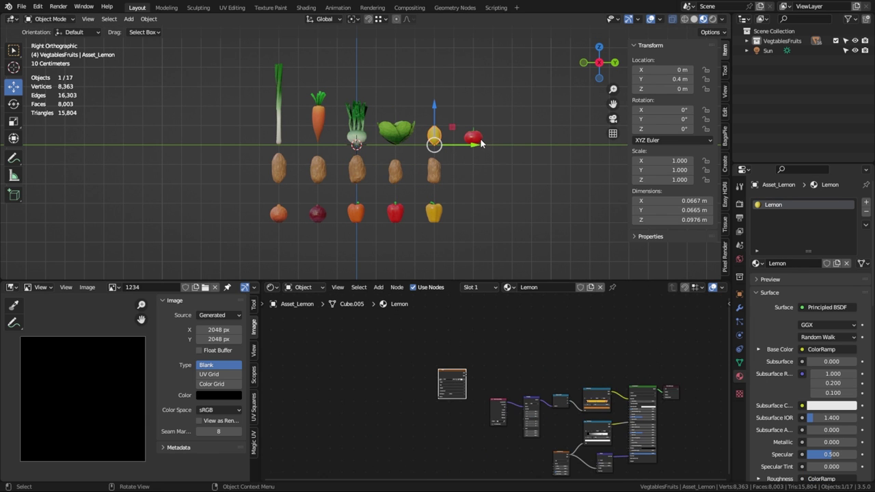
click(477, 140)
click(320, 116)
click(278, 113)
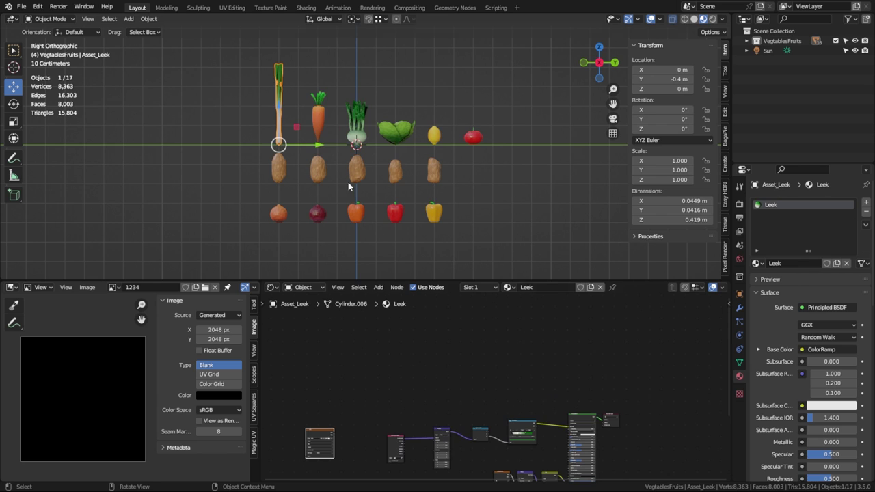
Select all sixteen vegetables and keep Cycles as the render engine.
mouse_move(211, 62)
mouse_down()
mouse_move(528, 249)
mouse_move(520, 248)
mouse_up()
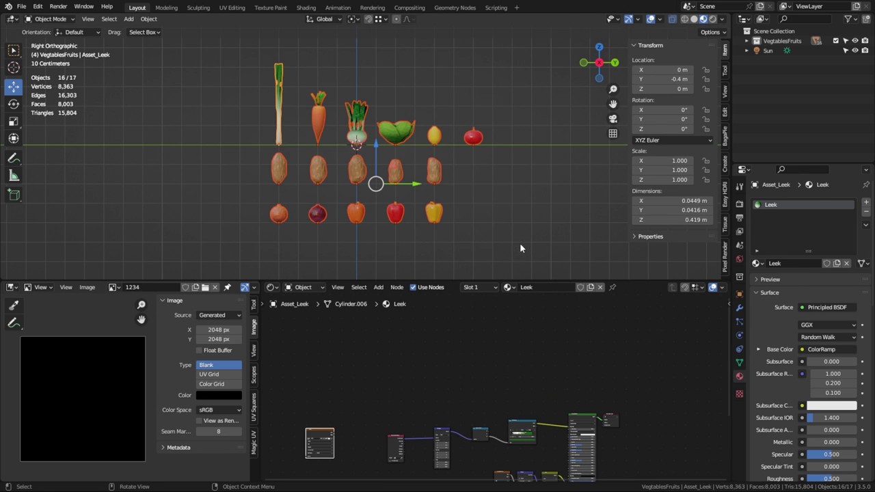
click(740, 204)
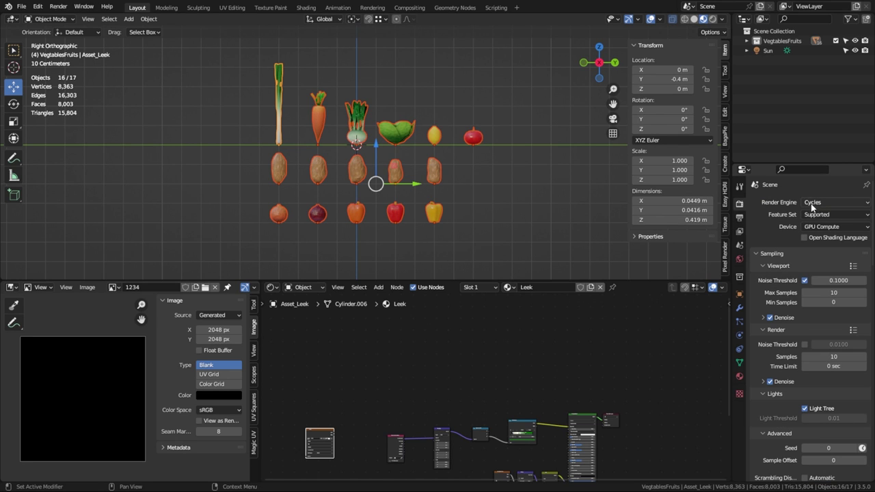
click(855, 206)
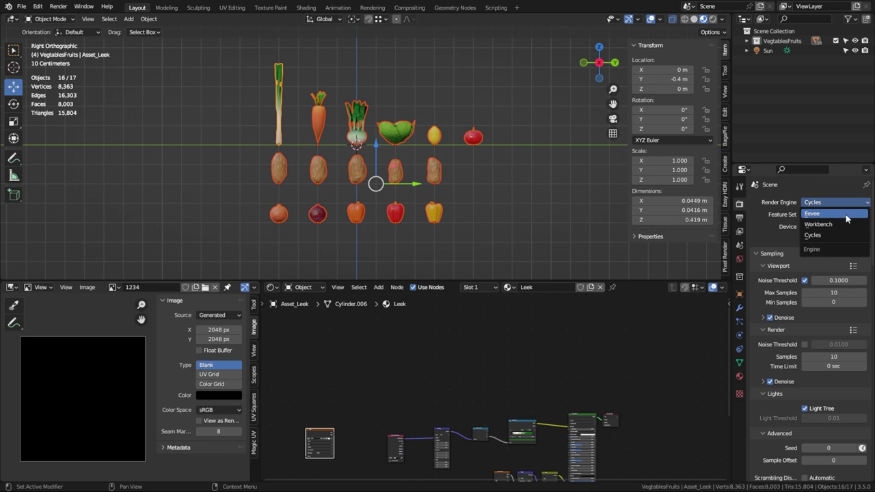
click(824, 235)
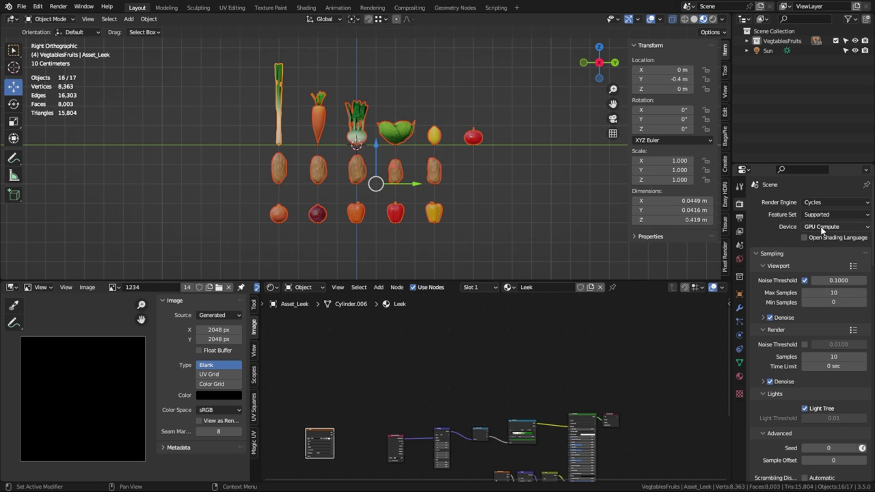
Scroll Render Properties down to the Bake panel (Normal, Image Textures, 16 px margin).
scroll(824, 262, down, 2)
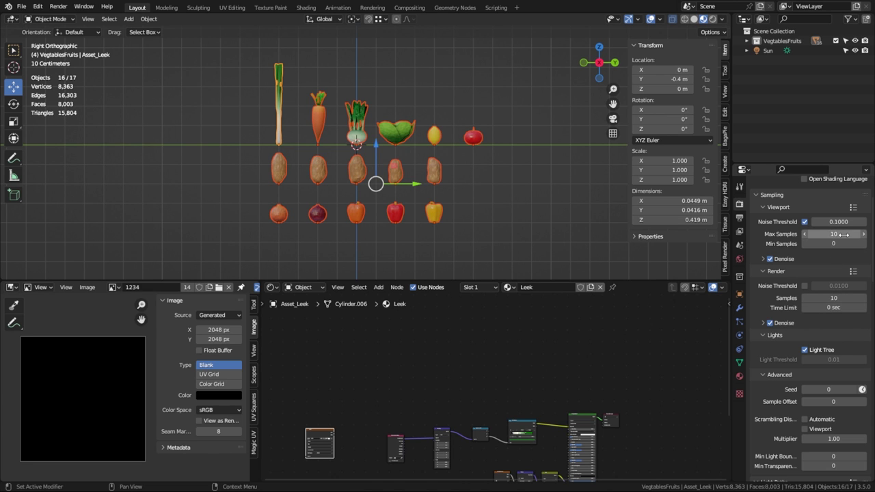
scroll(833, 315, down, 5)
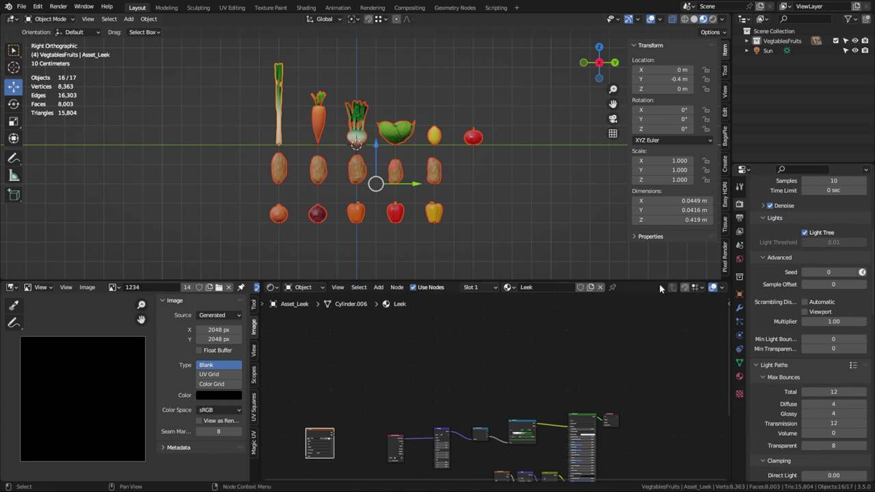
scroll(417, 140, up, 3)
scroll(472, 147, down, 2)
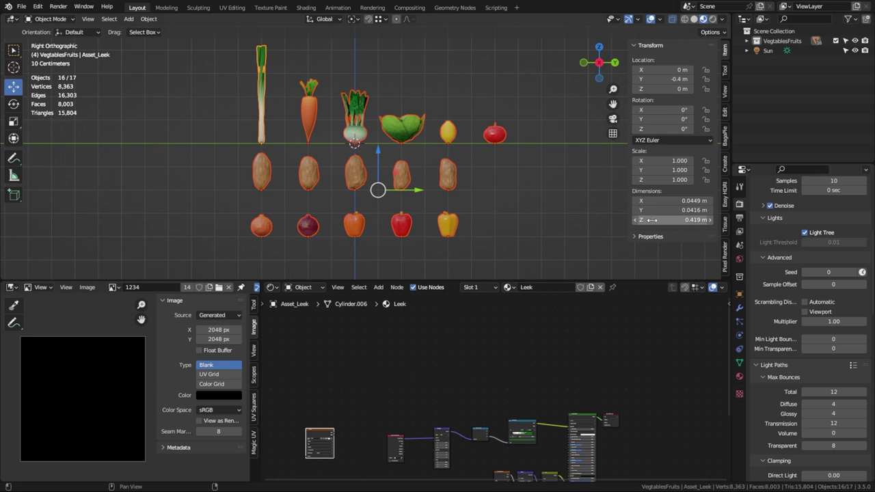
scroll(828, 287, down, 5)
scroll(828, 287, down, 3)
scroll(829, 287, down, 4)
scroll(824, 288, down, 2)
scroll(821, 284, down, 4)
scroll(813, 273, down, 2)
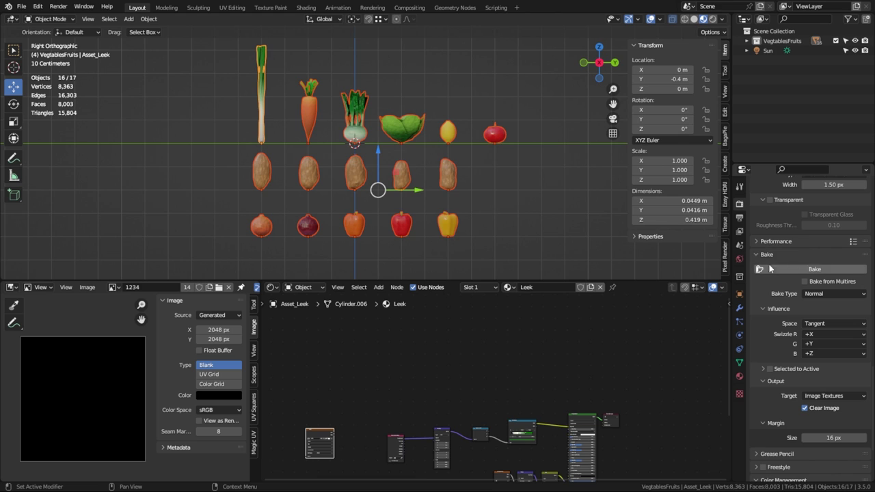
Bake a colour-only Diffuse pass, with Direct and Indirect off, into the 1234 image.
click(818, 294)
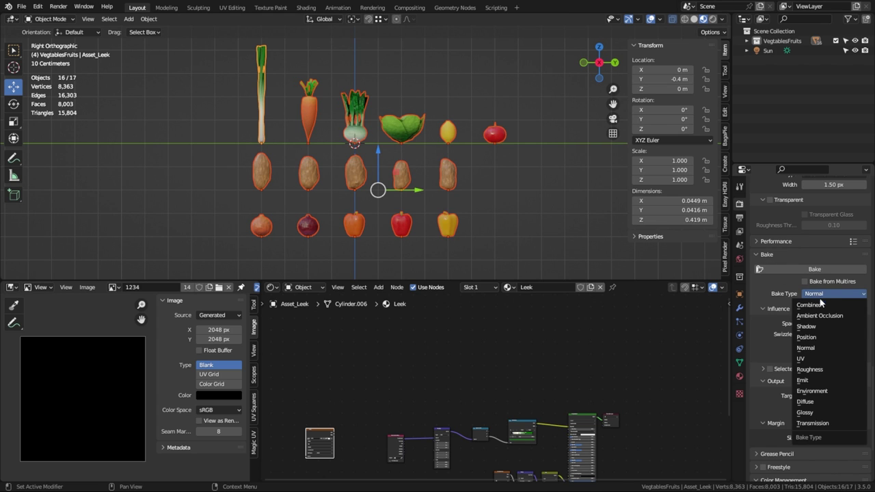
click(811, 405)
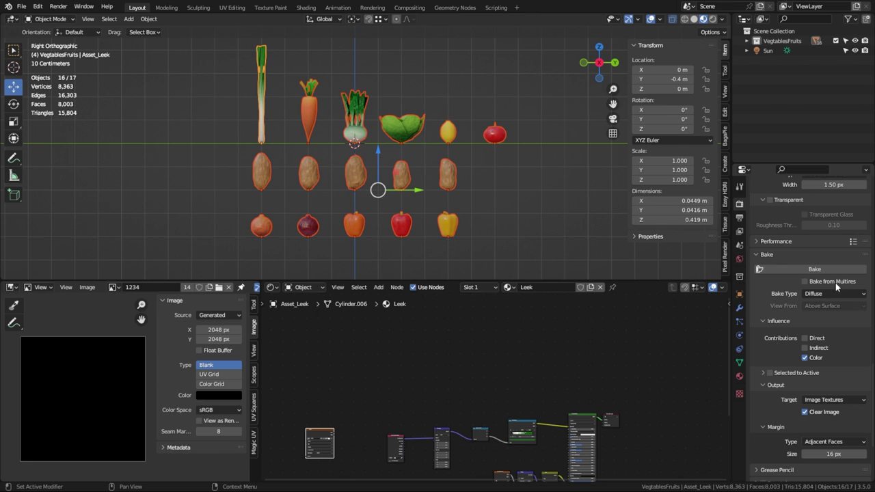
drag(807, 339, 807, 349)
click(805, 349)
scroll(595, 375, down, 1)
middle_drag(596, 370, 600, 348)
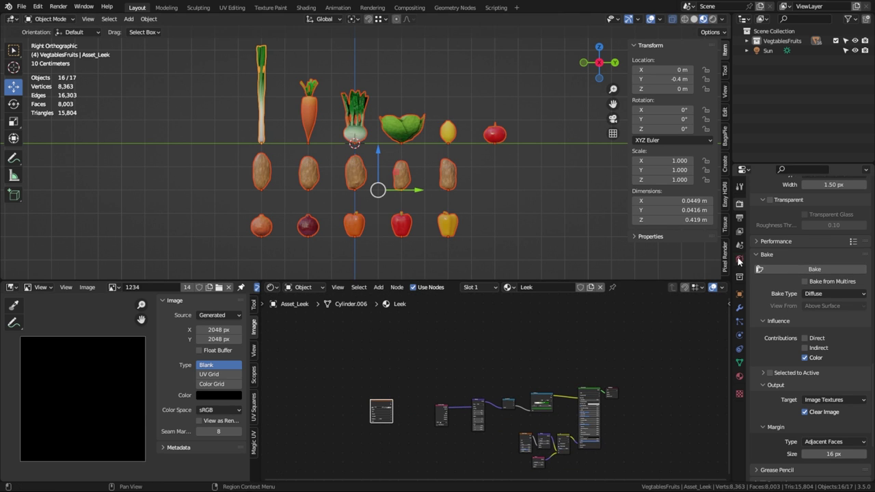
click(828, 271)
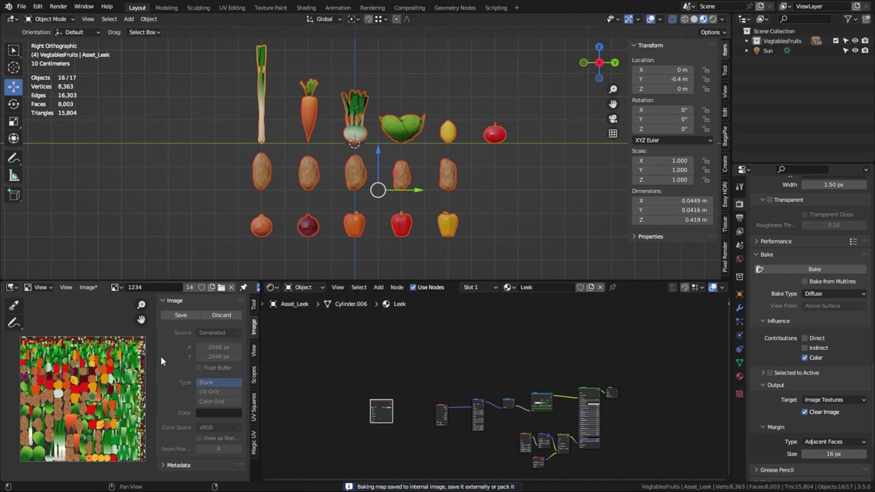
Save the baked 1234 colour atlas to disk as M_1234_BaseColor.png, an 8-bit RGBA PNG.
drag(156, 355, 201, 355)
scroll(141, 397, up, 1)
scroll(142, 397, up, 1)
scroll(141, 397, down, 1)
scroll(142, 396, down, 1)
scroll(142, 396, down, 1)
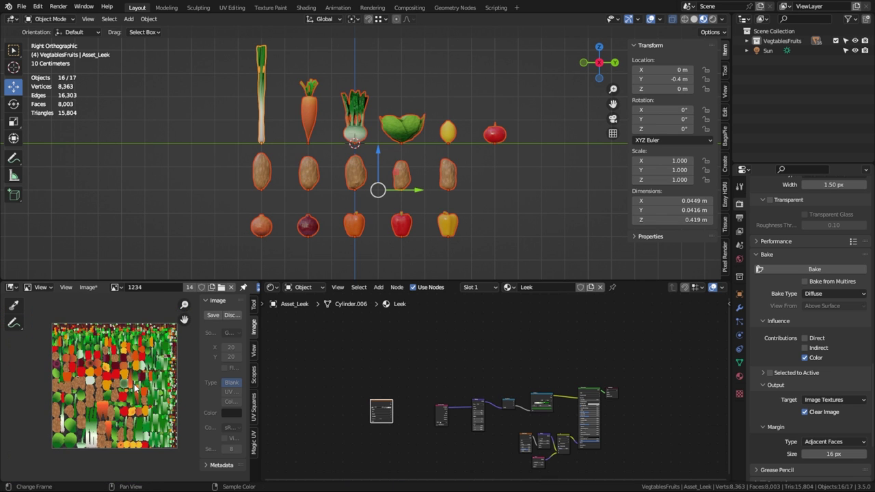
click(96, 290)
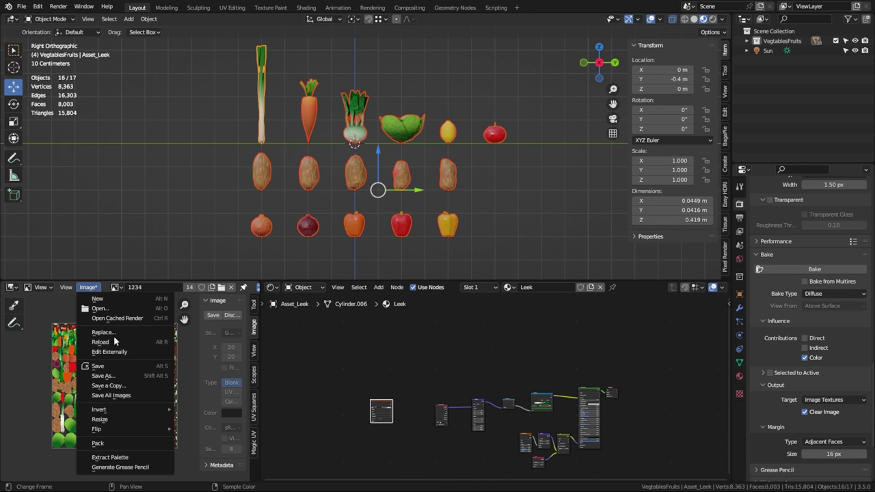
click(110, 380)
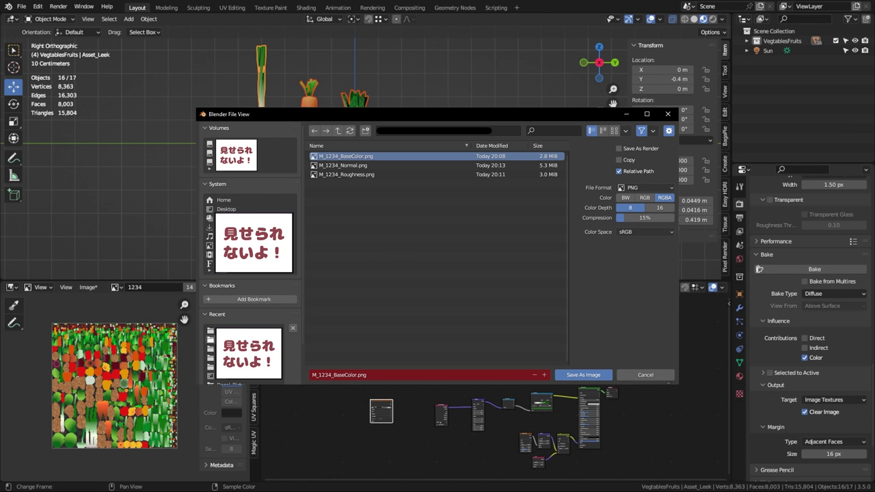
key(Escape)
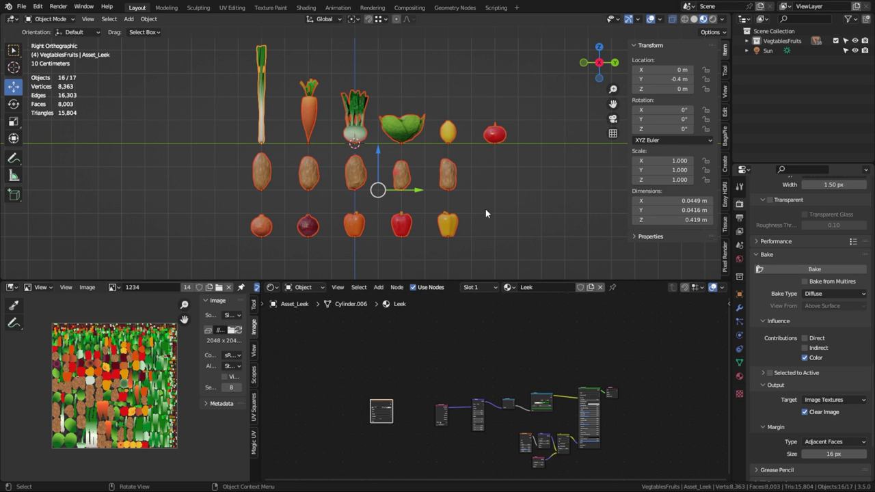
Change the bake type from Diffuse to Roughness in the Render Properties.
scroll(450, 138, up, 1)
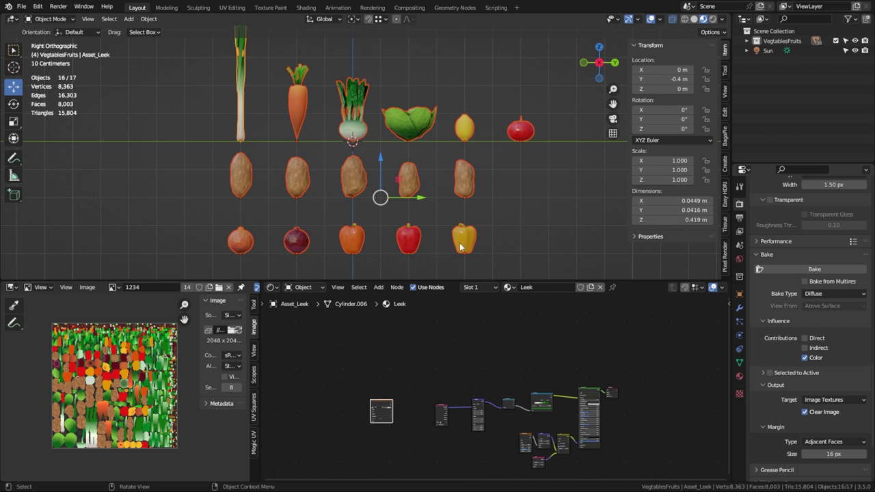
scroll(394, 387, up, 2)
scroll(396, 388, up, 2)
middle_drag(370, 420, 465, 369)
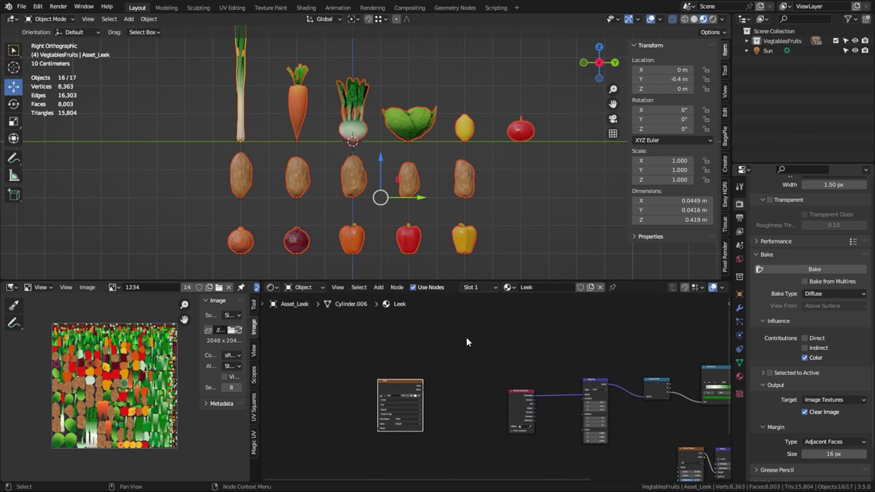
scroll(439, 366, up, 1)
scroll(418, 364, up, 1)
scroll(413, 384, up, 1)
middle_drag(413, 383, 483, 355)
scroll(484, 355, up, 1)
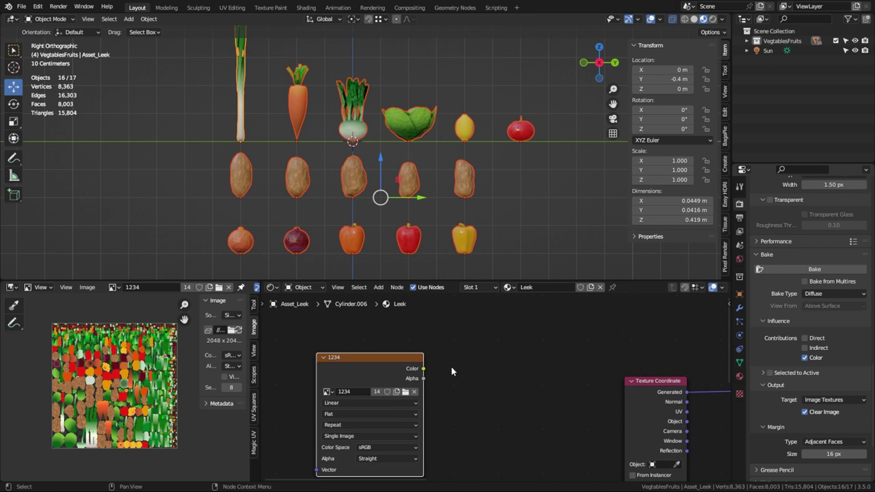
click(828, 297)
click(815, 370)
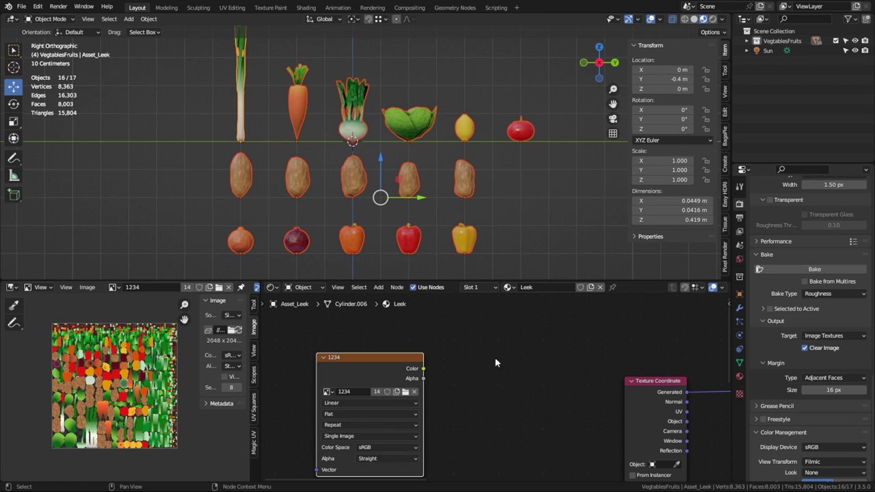
Set the Leek's 1234 Image Texture colour space to Non-Color, then select the Babyblue fennel.
scroll(464, 399, up, 1)
middle_drag(464, 399, 494, 364)
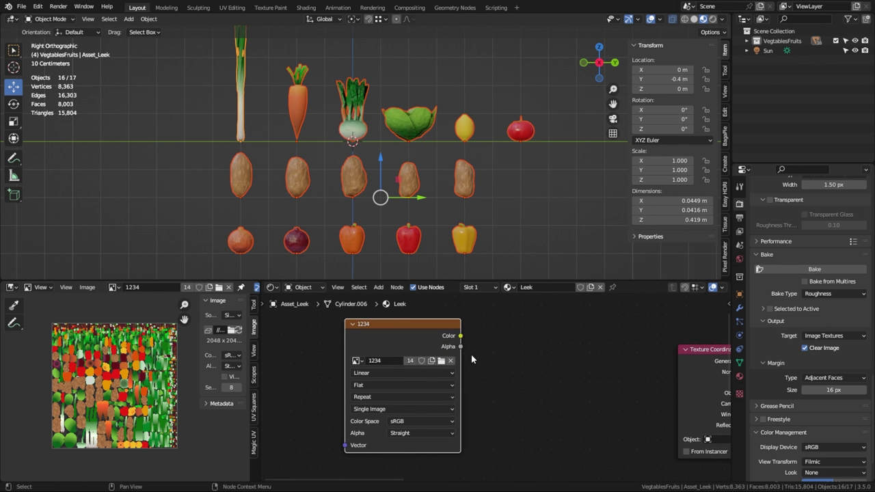
click(426, 422)
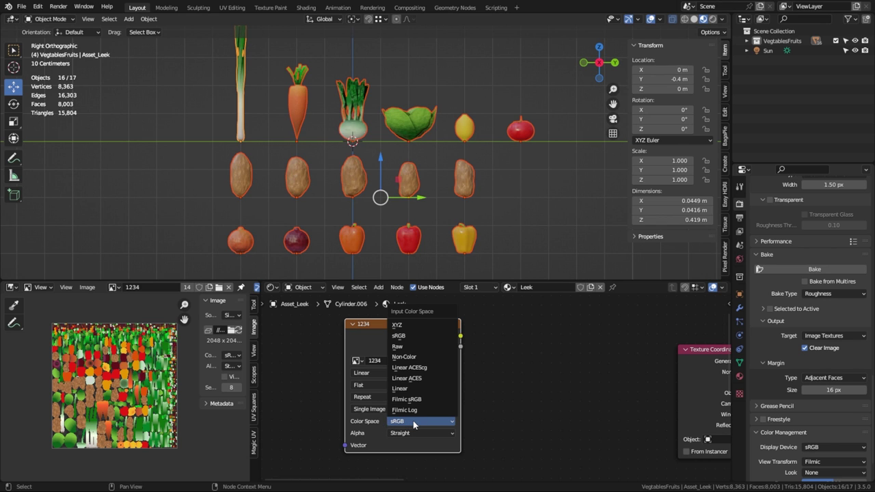
click(415, 356)
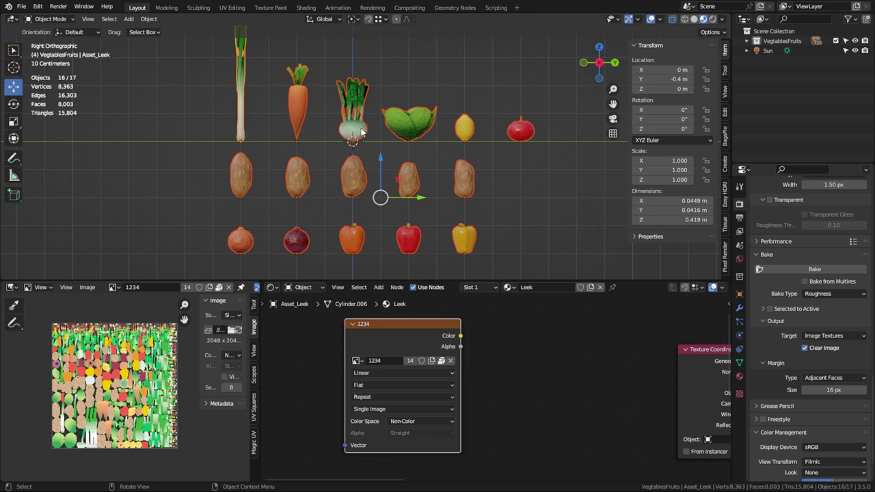
click(361, 129)
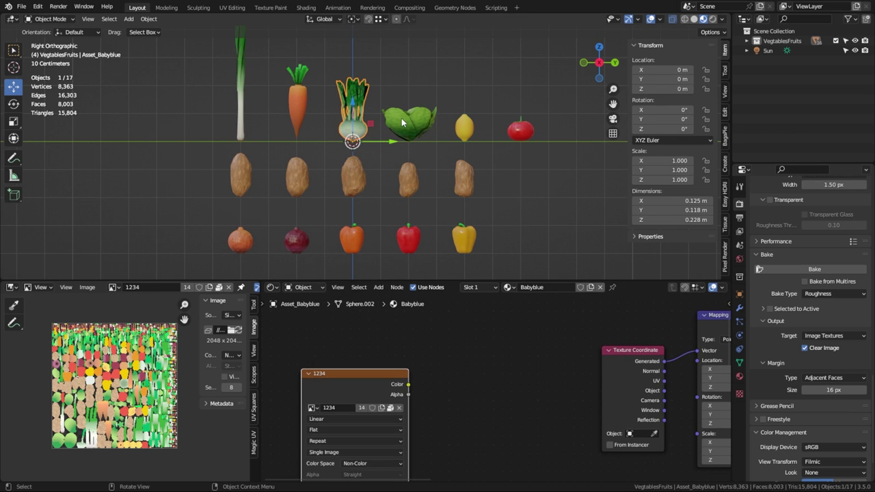
Confirm the cabbage and Babyblue fennel use the Non-Color 1234 image, then box-select all sixteen vegetables.
click(402, 122)
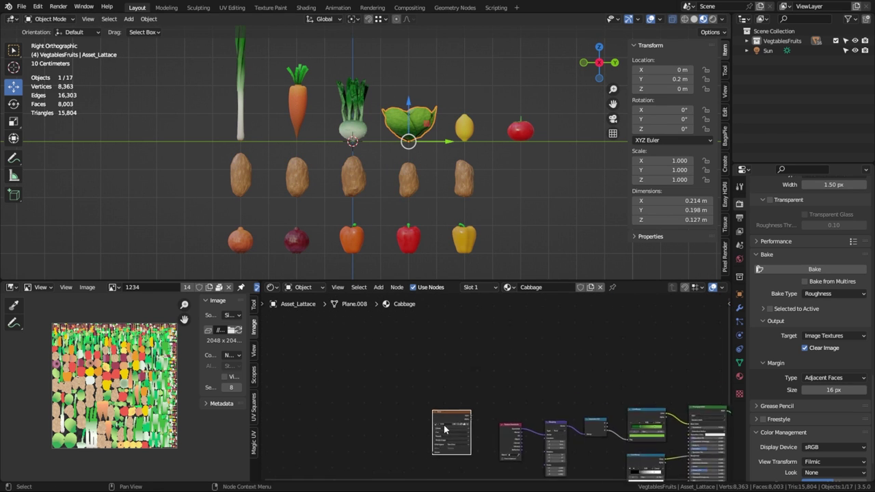
scroll(477, 443, up, 3)
scroll(441, 364, up, 2)
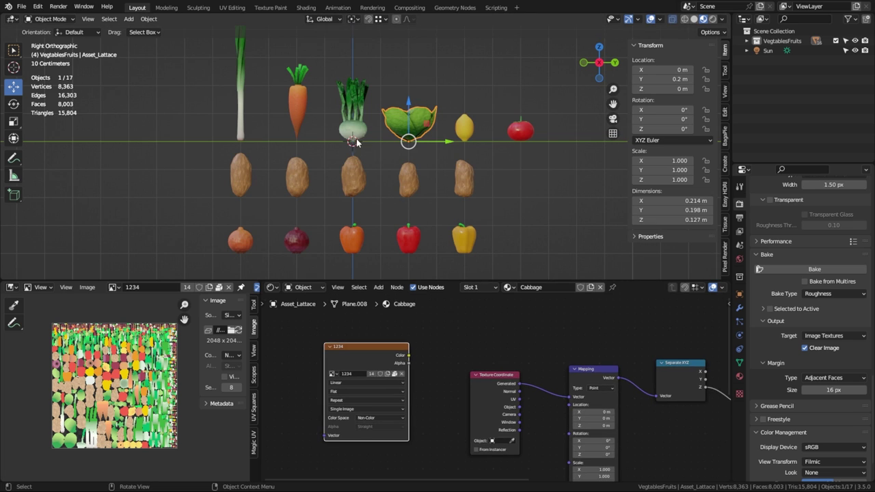
click(352, 125)
mouse_move(437, 472)
shift+middle_down()
mouse_move(418, 406)
mouse_move(547, 316)
shift+middle_up()
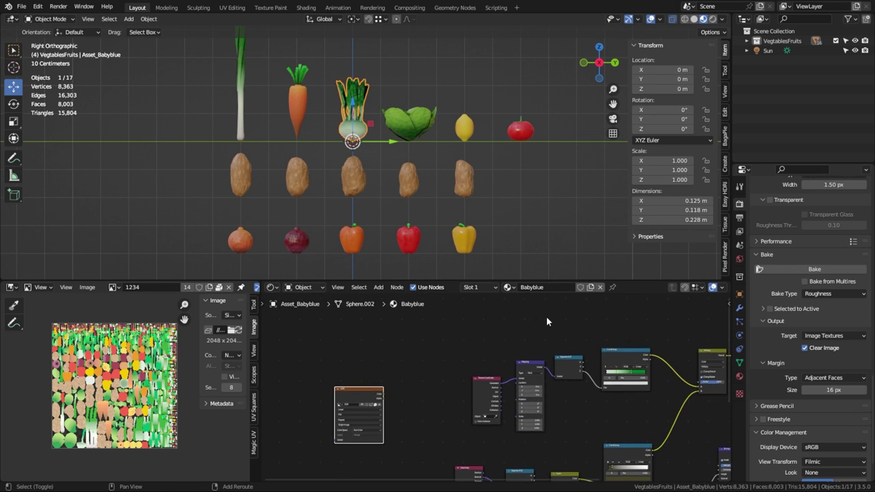
drag(185, 75, 565, 260)
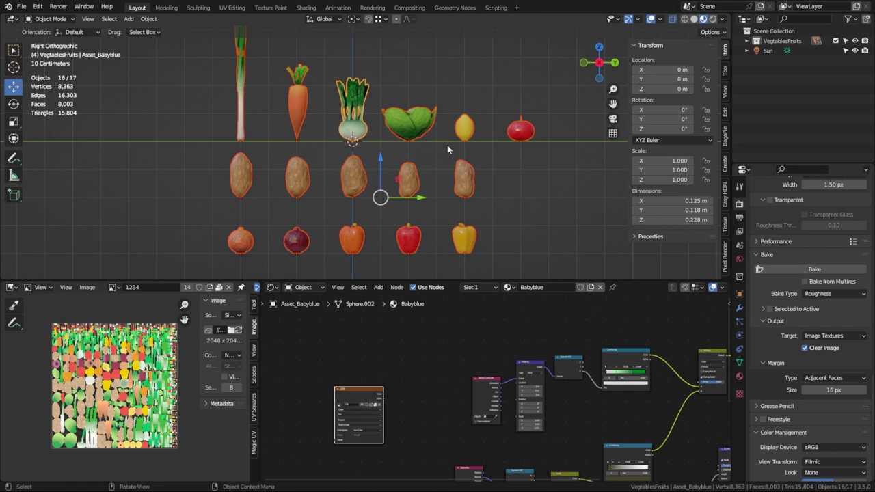
Bake the greyscale roughness atlas into the 1234 image, save it, and switch bake type to Normal.
click(815, 271)
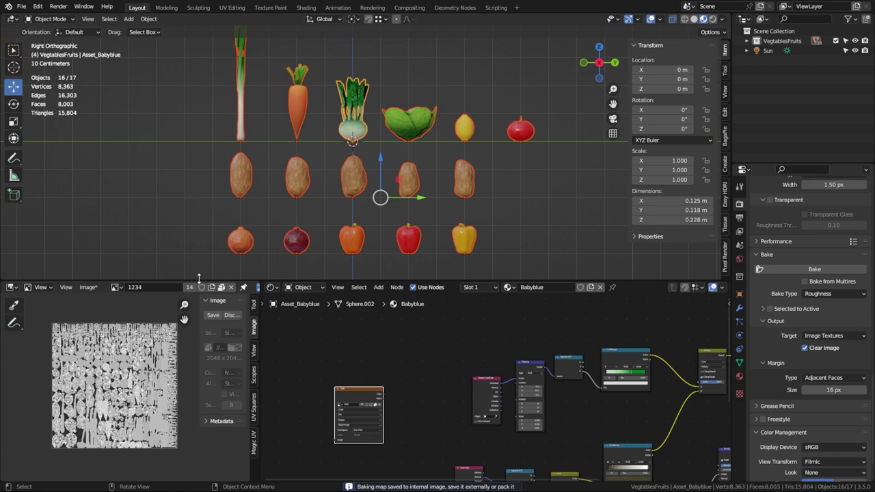
click(90, 289)
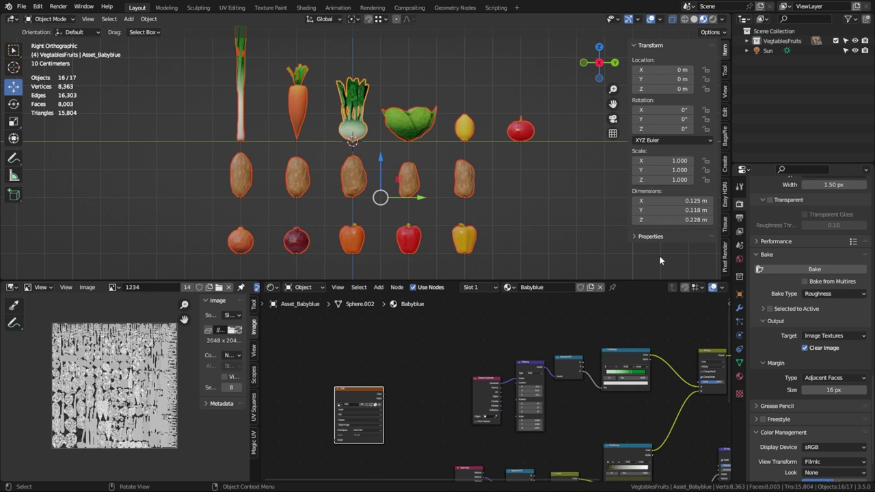
click(825, 295)
click(818, 345)
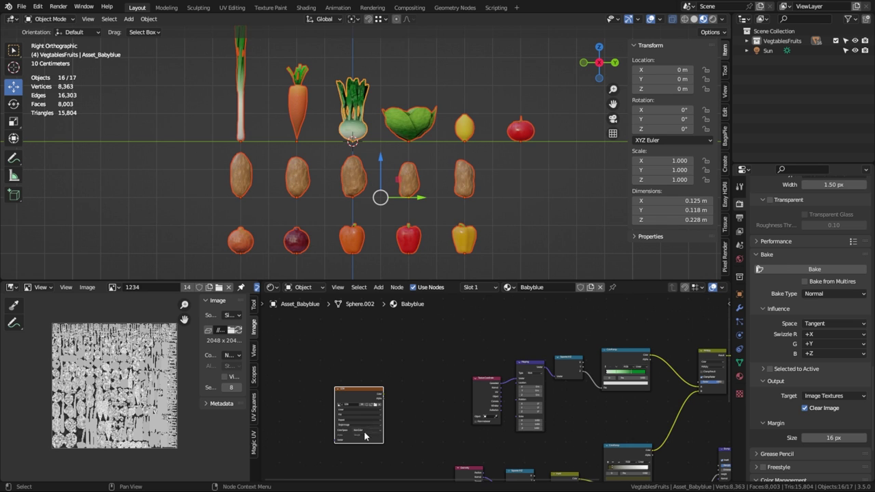
Bake the purple tangent-space normal atlas into the shared 1234 image.
scroll(373, 383, up, 1)
scroll(399, 410, up, 1)
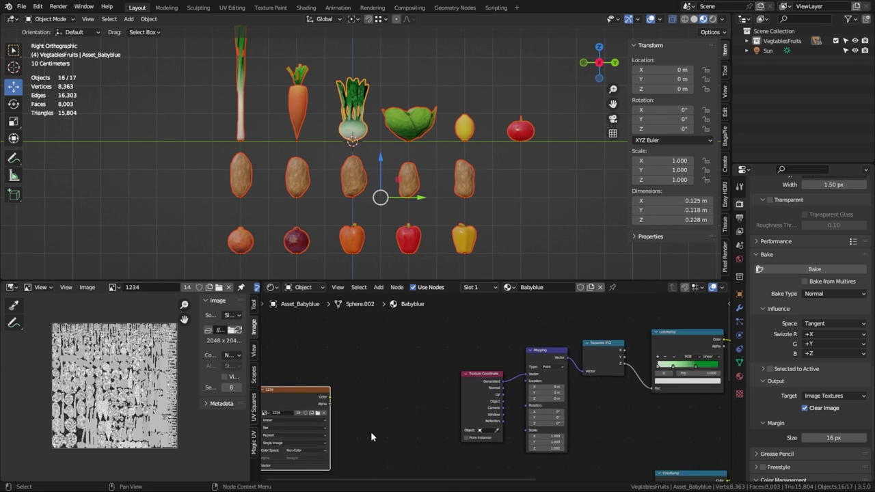
scroll(371, 431, up, 2)
scroll(410, 403, up, 1)
scroll(420, 393, up, 1)
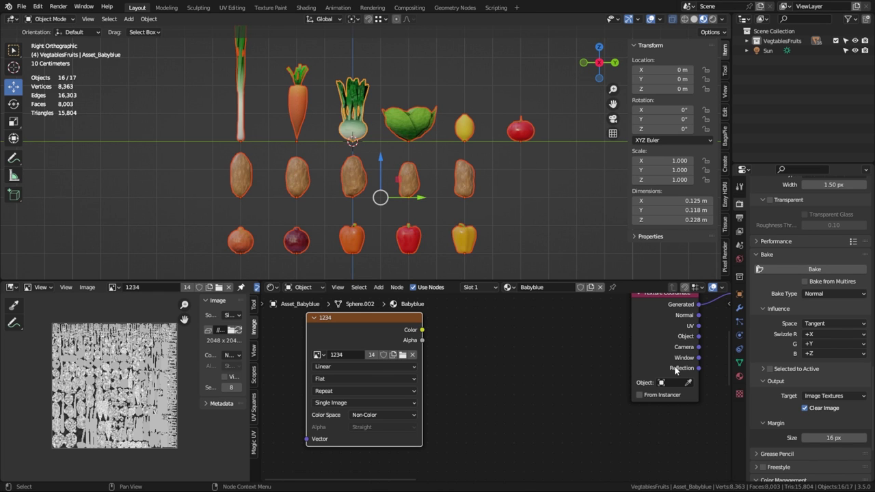
click(823, 273)
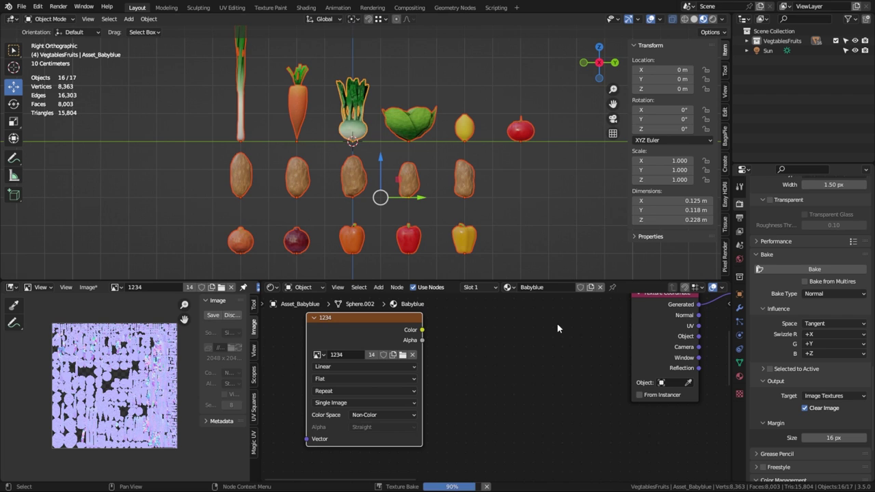
click(93, 289)
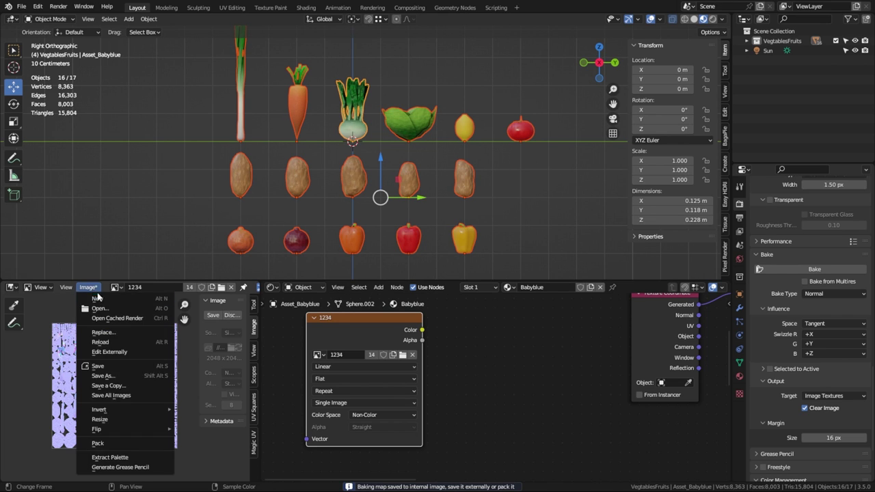
Save the baked normal atlas as a PNG next to the BaseColor and Roughness files, then deselect all.
click(125, 378)
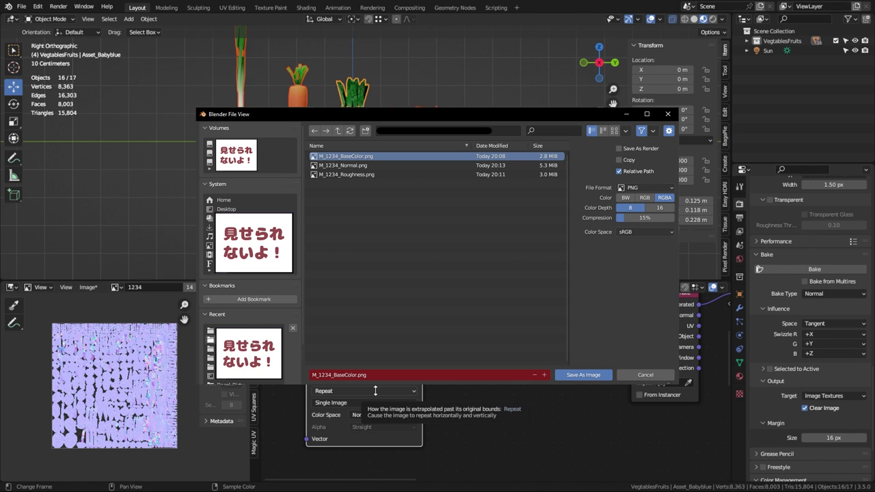
click(593, 376)
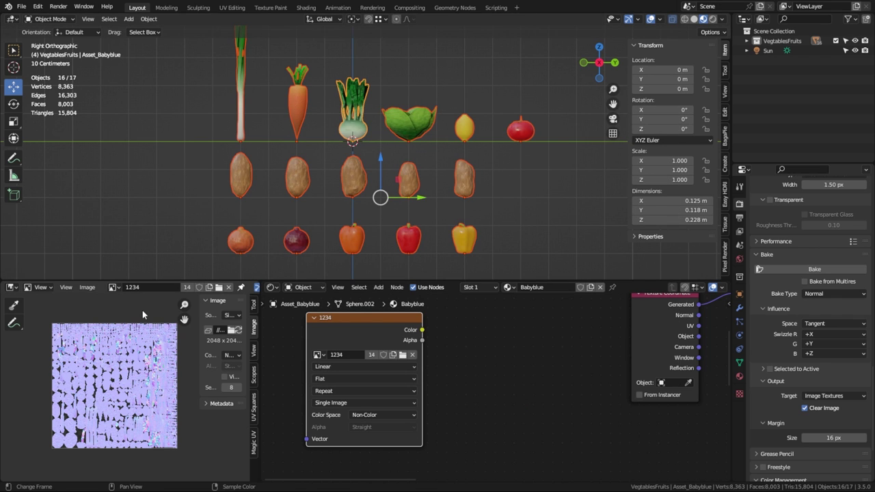
click(512, 245)
scroll(479, 362, down, 2)
scroll(524, 371, down, 2)
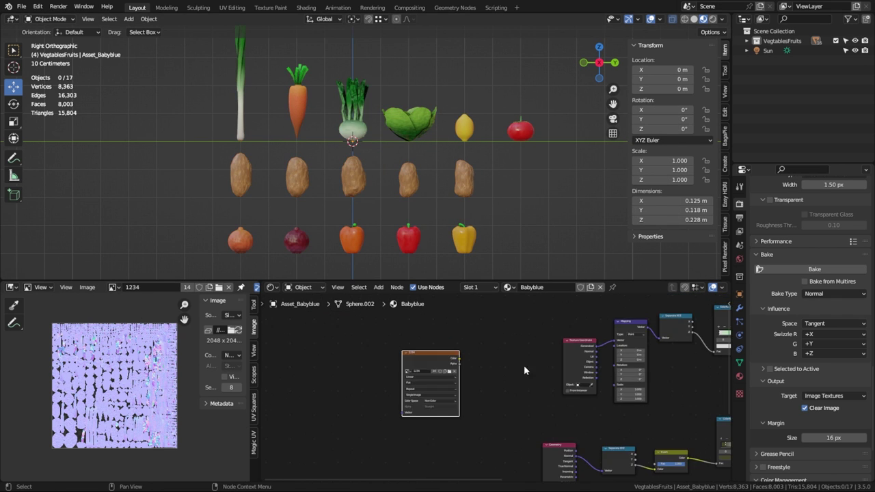
middle_drag(622, 366, 546, 371)
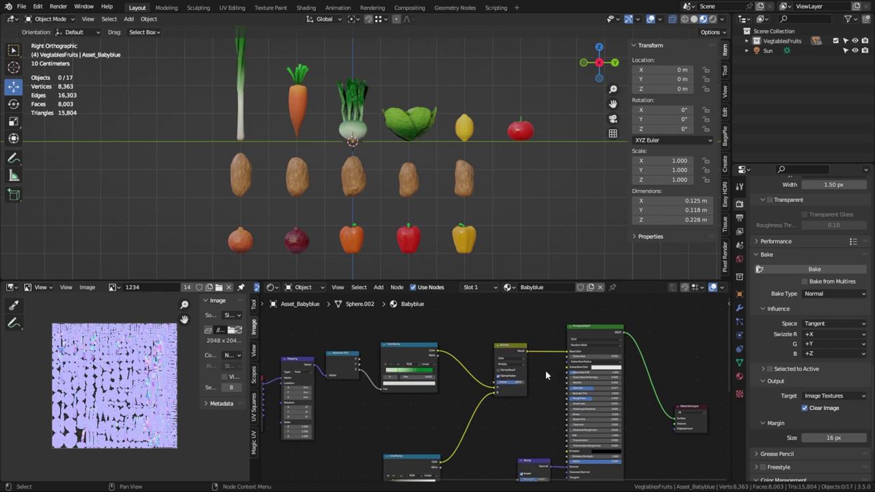
scroll(546, 370, up, 2)
scroll(580, 374, up, 2)
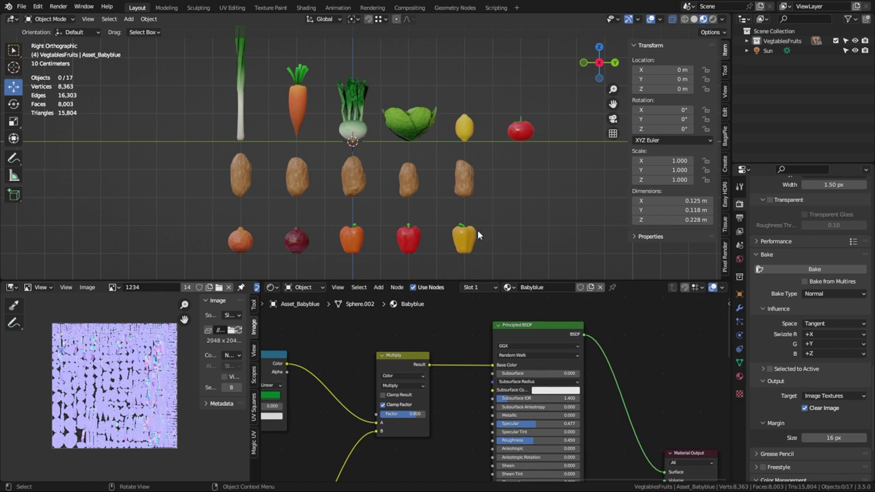
scroll(513, 383, up, 1)
scroll(510, 363, up, 2)
scroll(509, 353, up, 2)
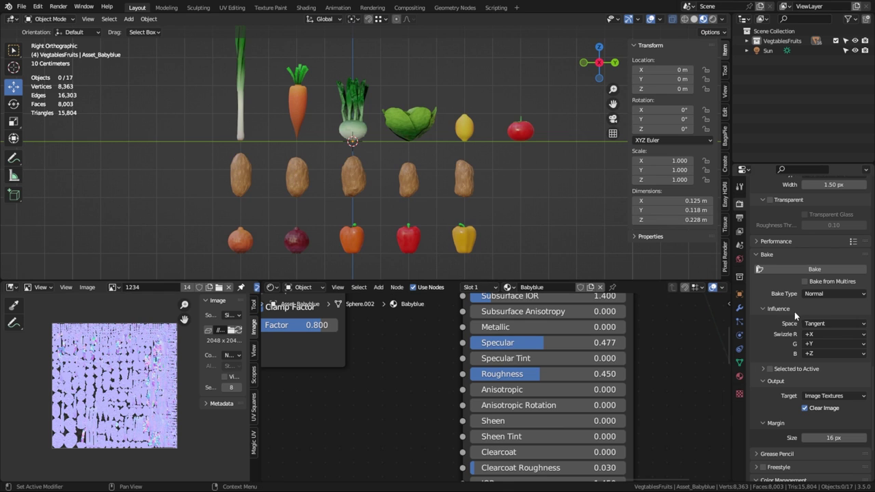
click(825, 294)
scroll(390, 376, down, 3)
scroll(384, 379, down, 3)
scroll(407, 371, down, 3)
scroll(364, 376, down, 2)
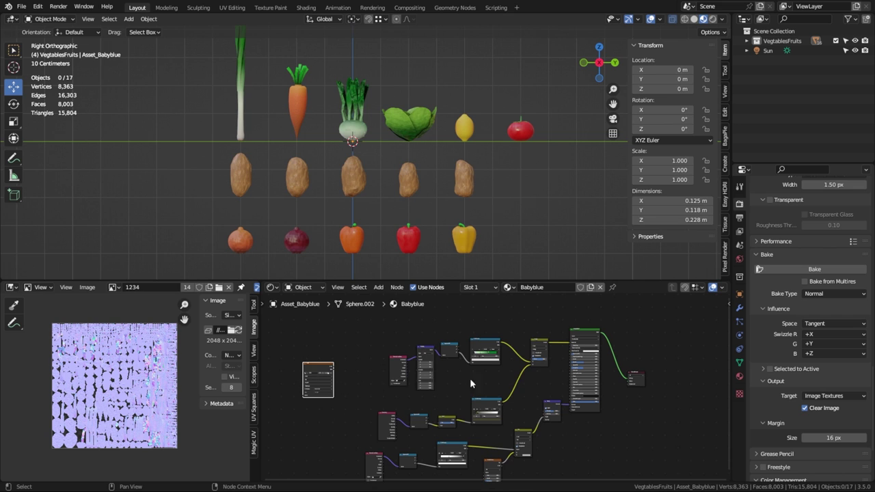
scroll(571, 377, up, 2)
scroll(593, 376, down, 1)
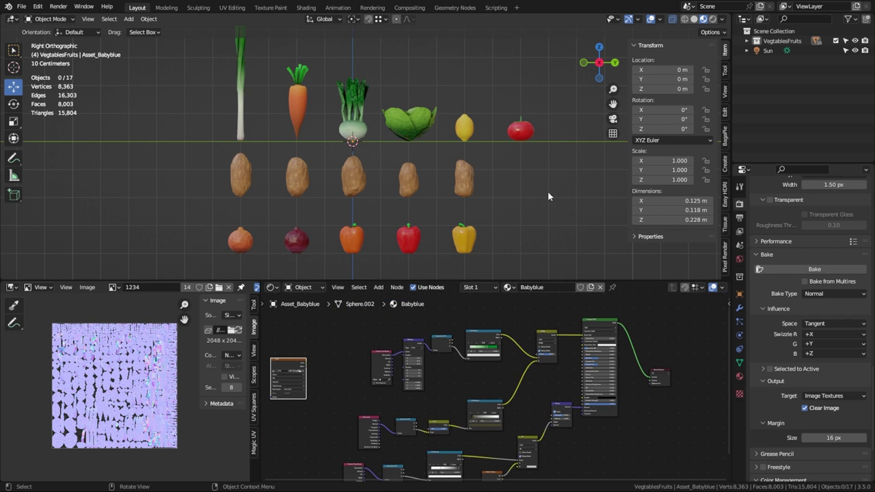
drag(160, 63, 570, 263)
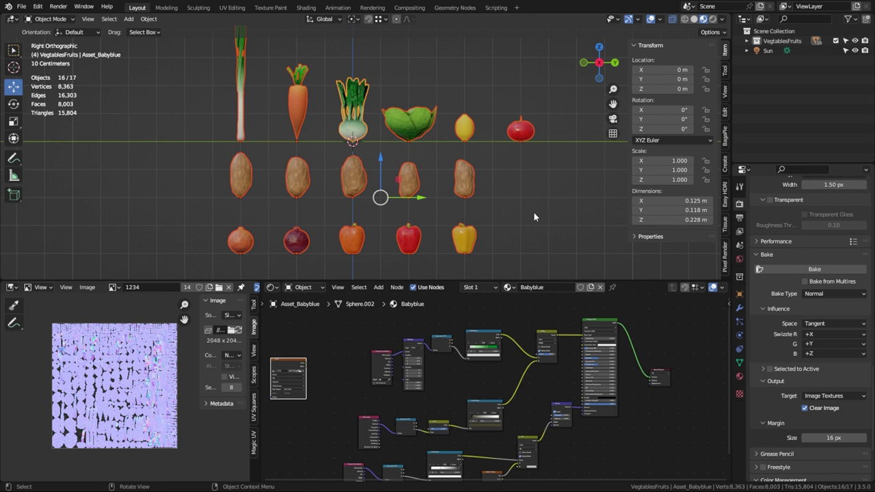
Bring the Mix and Principled BSDF nodes into view and review the bake type, leaving it at Normal.
scroll(659, 335, up, 2)
scroll(659, 334, up, 2)
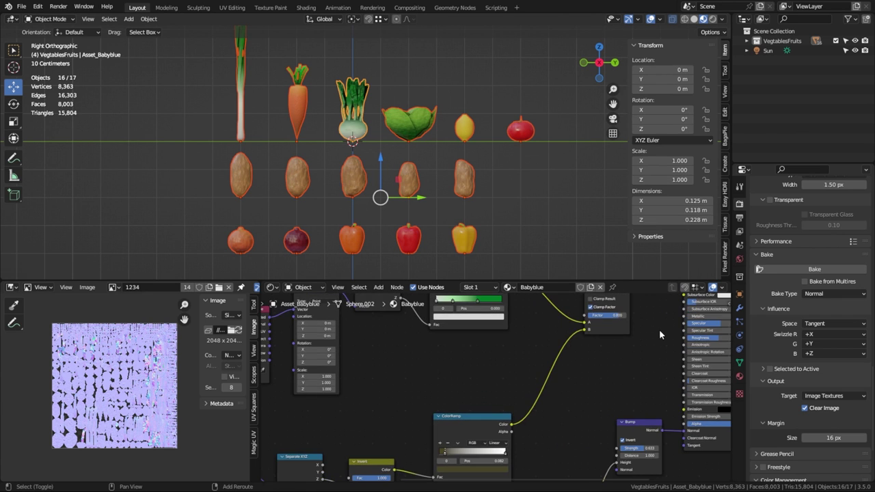
middle_drag(659, 335, 485, 370)
scroll(485, 370, up, 2)
middle_drag(580, 427, 532, 330)
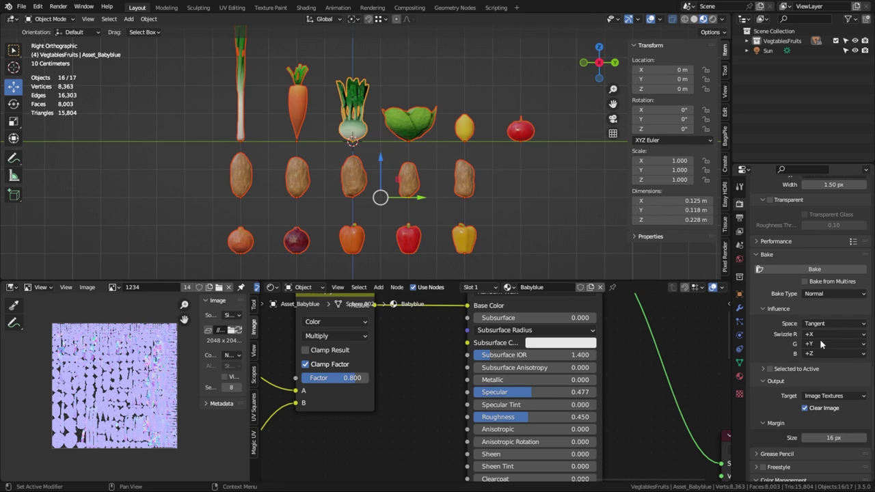
click(822, 294)
Select the kohlrabi alone and replace its Babyblue material with a new Material.
click(431, 162)
click(354, 106)
scroll(383, 80, up, 3)
shift+middle_drag(372, 85, 429, 175)
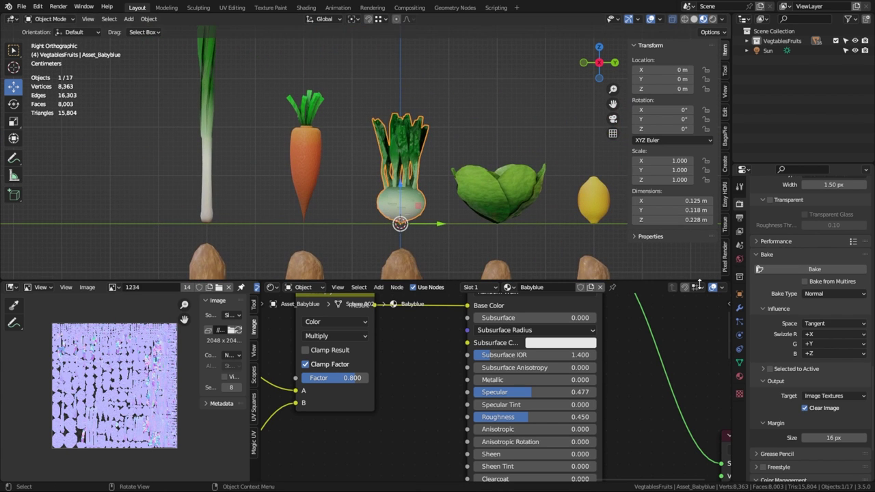
click(739, 376)
scroll(796, 300, up, 3)
scroll(797, 299, up, 5)
scroll(797, 278, up, 5)
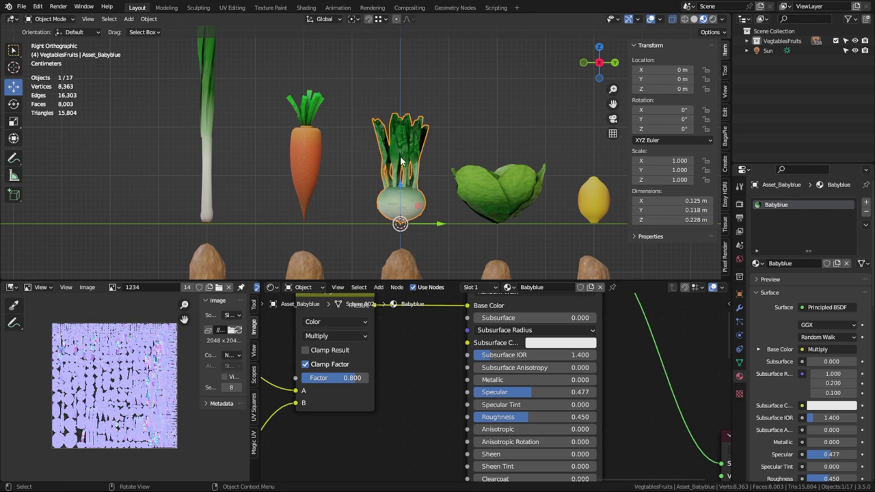
click(866, 214)
click(819, 265)
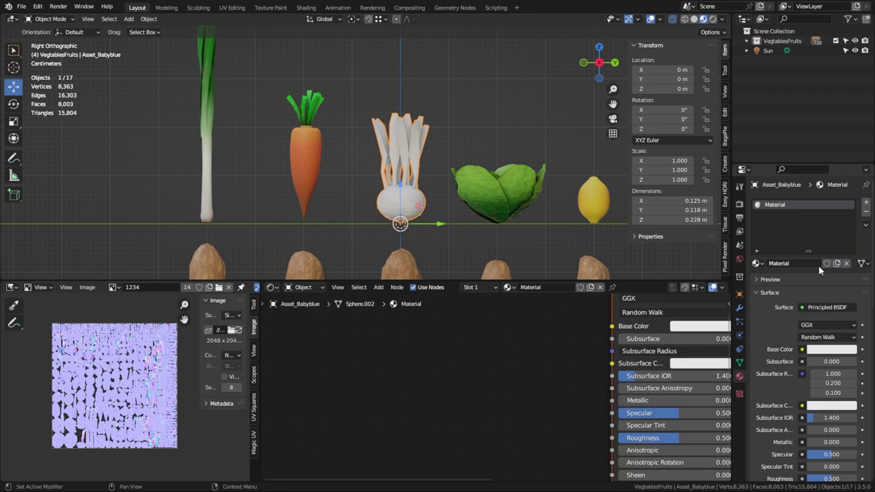
Wire the baked M_1234 BaseColor, Roughness and Normal PNGs into the Principled BSDF with Ctrl+Shift+T.
scroll(584, 310, down, 2)
scroll(534, 356, down, 1)
scroll(480, 402, down, 2)
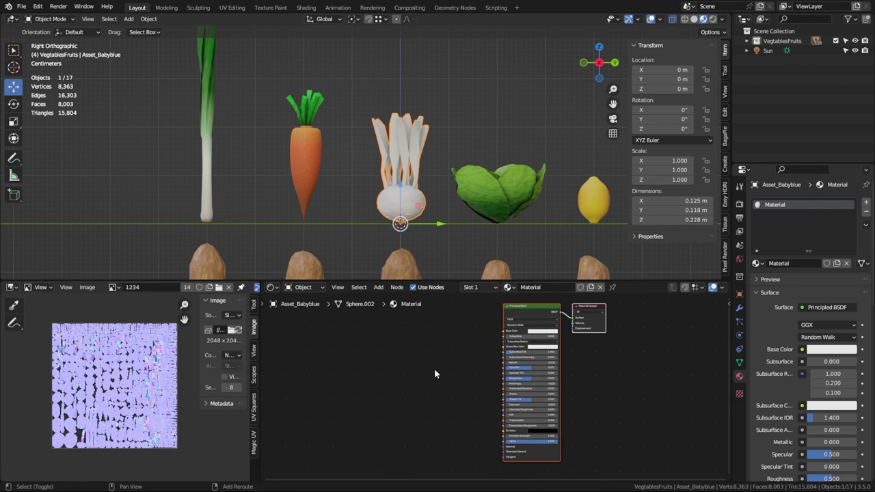
shift+click(518, 312)
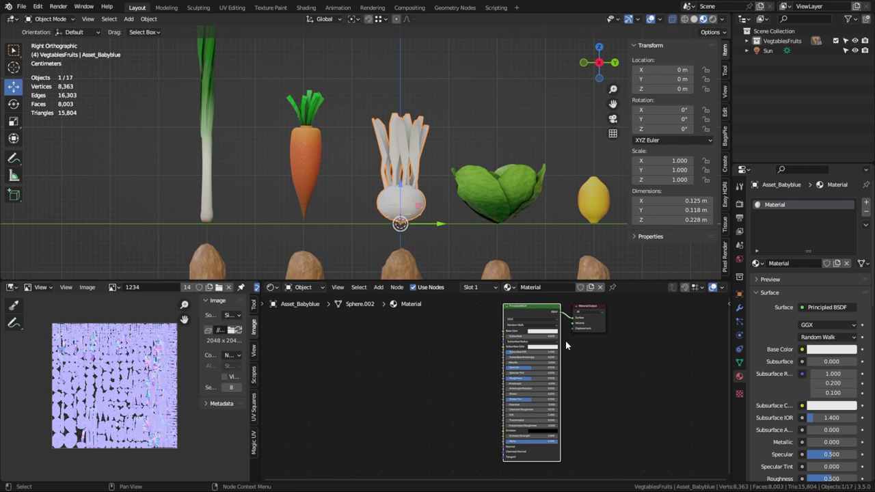
key(ctrl+shift+t)
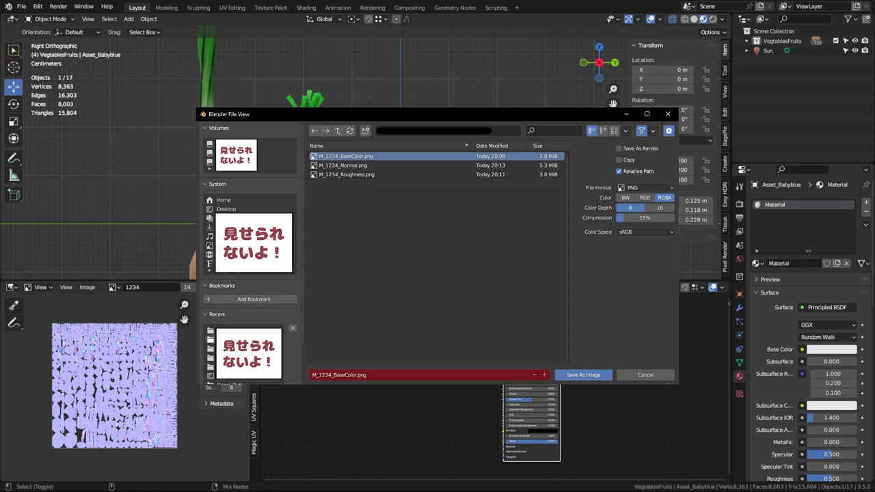
key(Return)
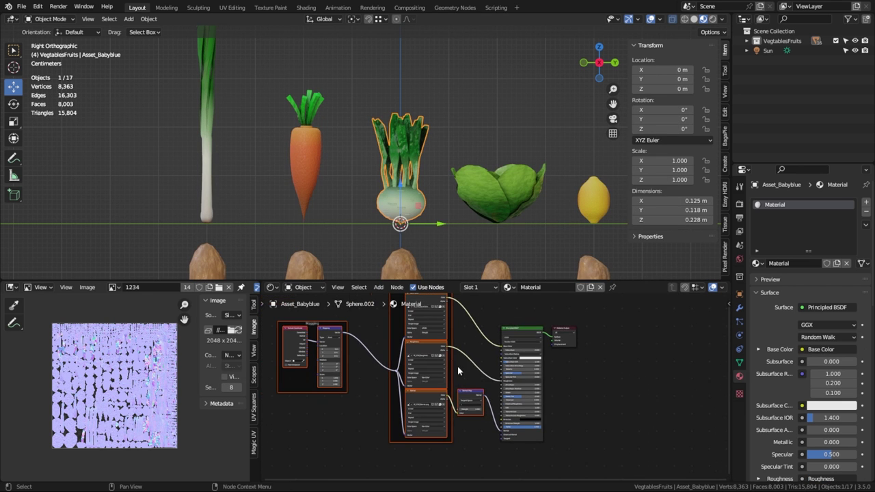
Orbit the viewport so all sixteen vegetables are in view.
middle_drag(449, 393, 476, 408)
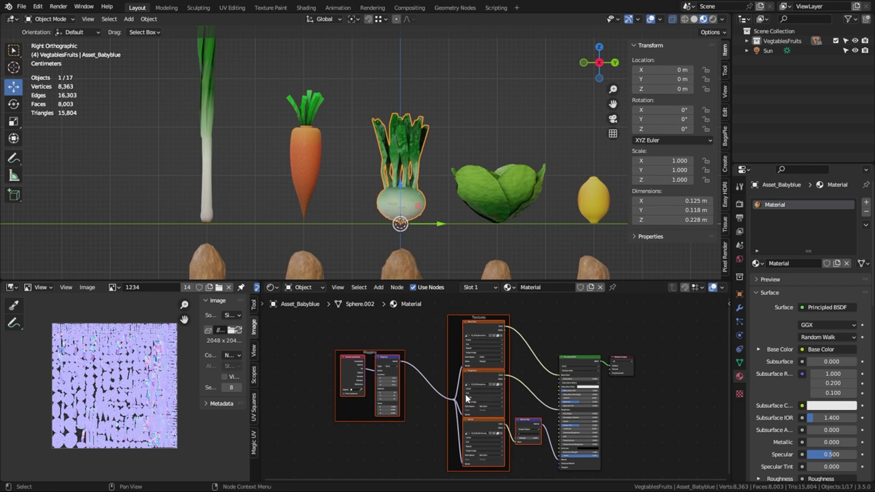
scroll(467, 187, up, 4)
scroll(467, 187, down, 3)
scroll(467, 187, down, 2)
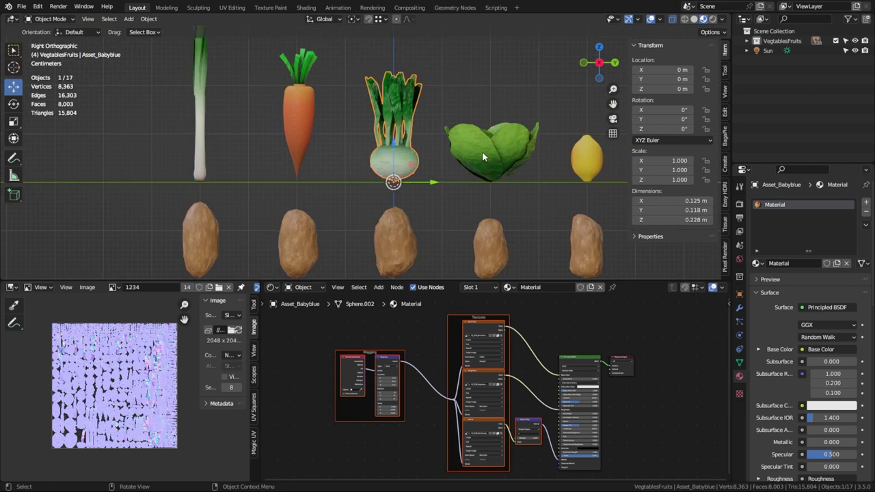
middle_drag(483, 151, 520, 171)
mouse_move(403, 178)
middle_down()
mouse_move(287, 283)
mouse_move(454, 104)
mouse_move(424, 116)
middle_up()
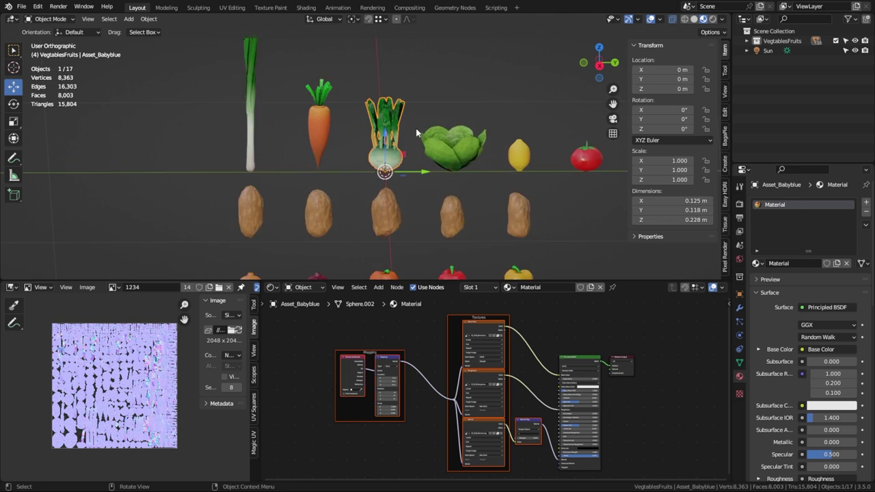
middle_drag(424, 116, 419, 130)
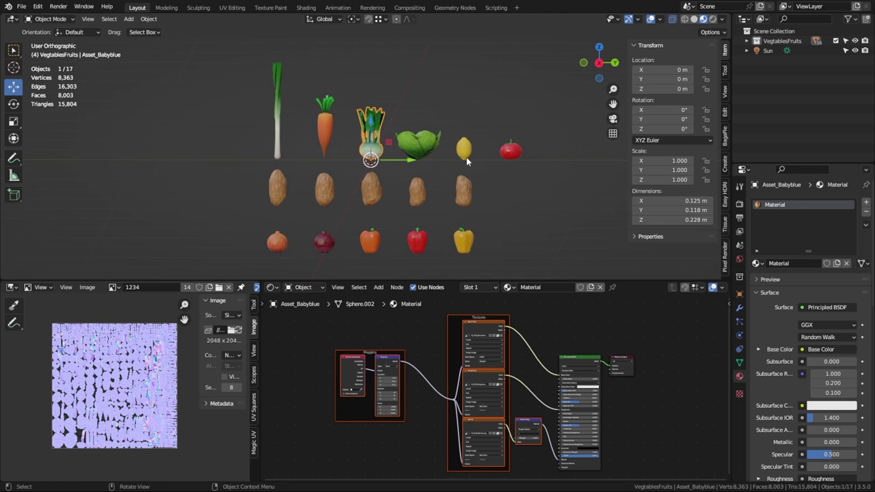
Box-select all sixteen vegetables in three passes, with the kohlrabi as the active object.
drag(201, 80, 581, 277)
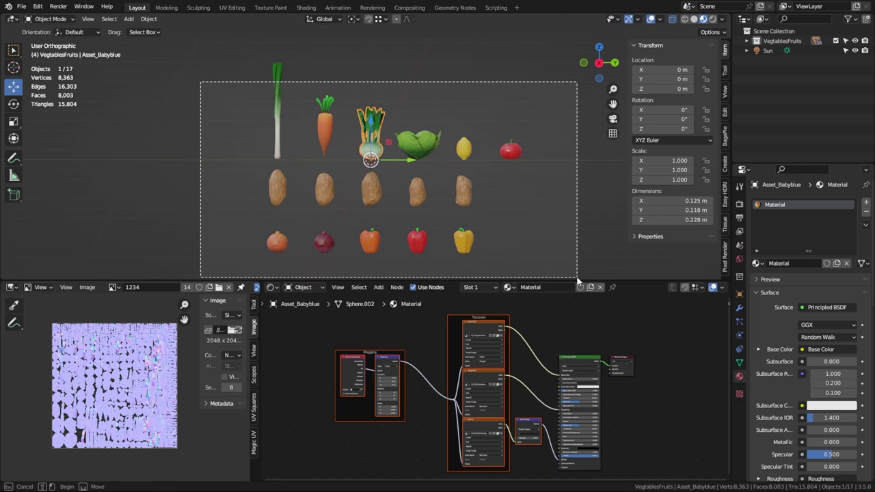
click(378, 81)
drag(223, 98, 345, 259)
shift+drag(356, 183, 573, 278)
shift+drag(572, 98, 395, 177)
scroll(417, 109, up, 2)
scroll(458, 144, up, 2)
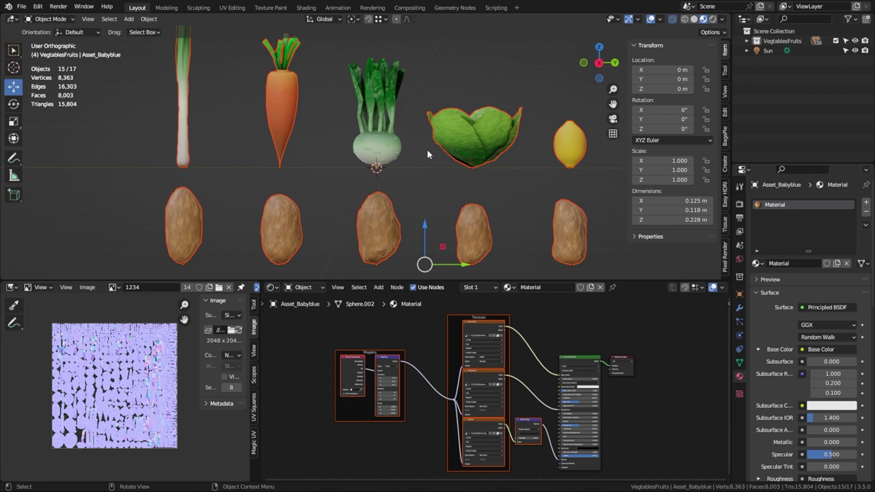
shift+click(385, 149)
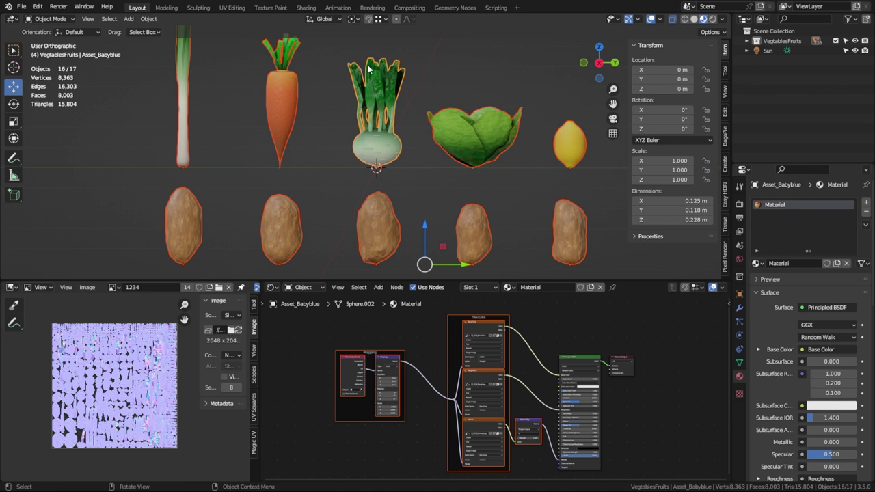
scroll(419, 78, down, 1)
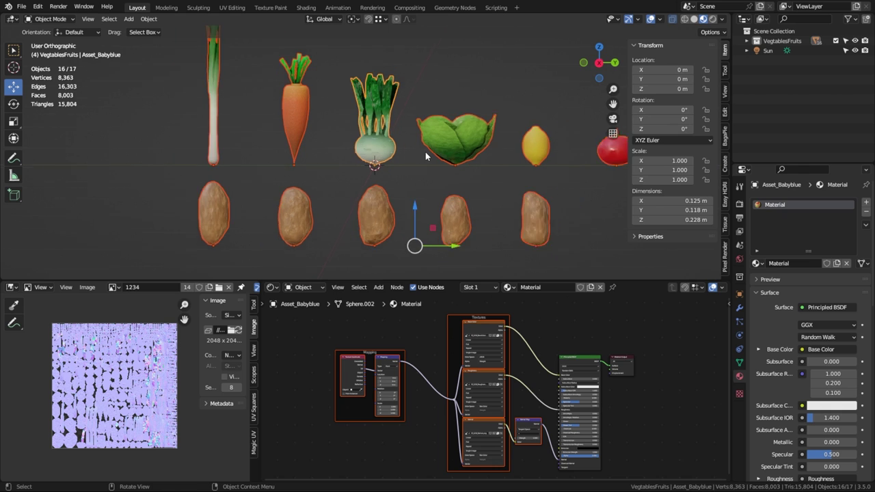
scroll(383, 85, down, 1)
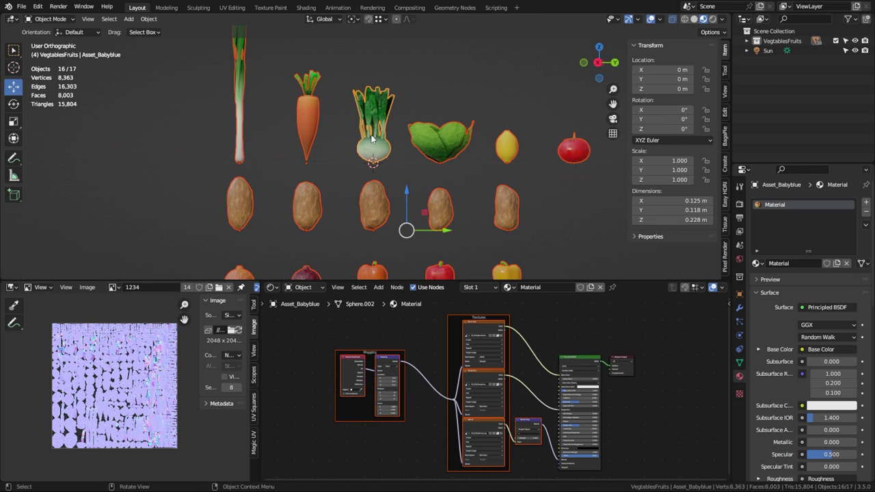
key(ctrl+l)
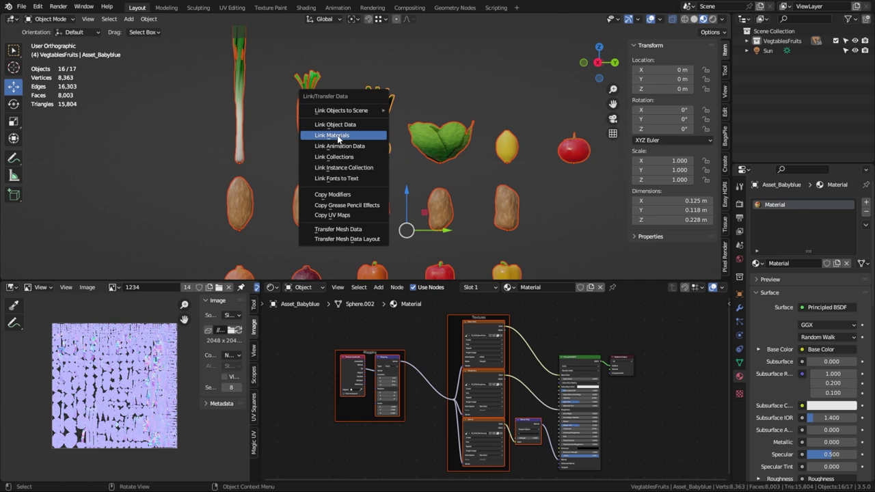
Link the kohlrabi's new Material to all vegetables, then check the lettuce, lemon, tomatoes and potatoes.
click(338, 136)
click(350, 108)
click(445, 147)
click(506, 149)
click(583, 153)
click(498, 207)
click(440, 207)
click(371, 200)
click(506, 205)
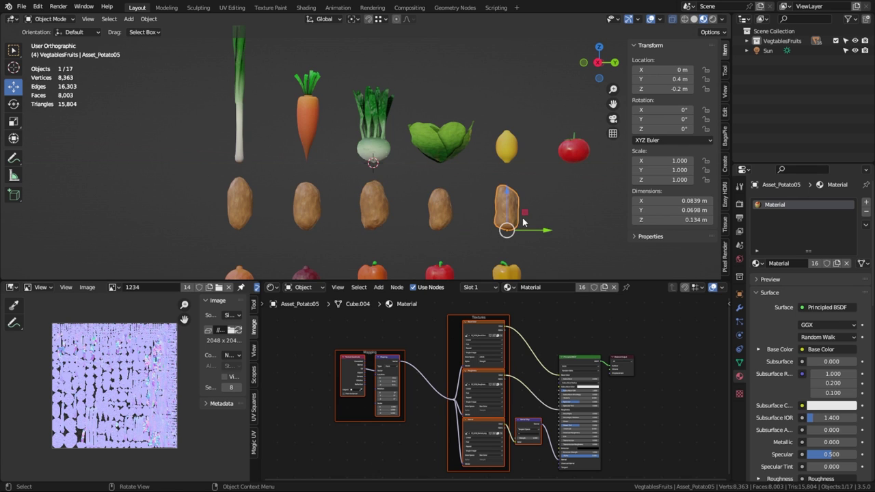
scroll(532, 179, down, 1)
Remove the leftover Tomato and Carrot_Leaf slots from the tomato and the yellow, red and orange peppers.
click(538, 148)
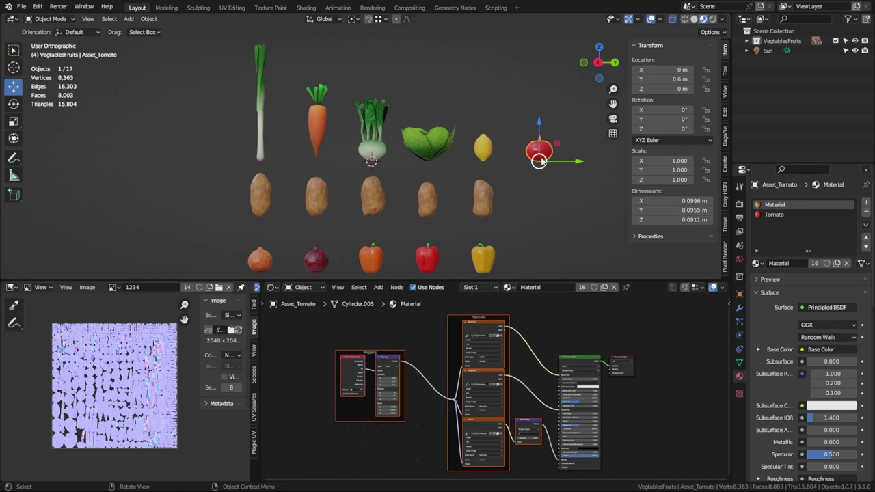
click(772, 214)
click(865, 215)
scroll(482, 179, down, 2)
scroll(480, 234, up, 1)
click(463, 241)
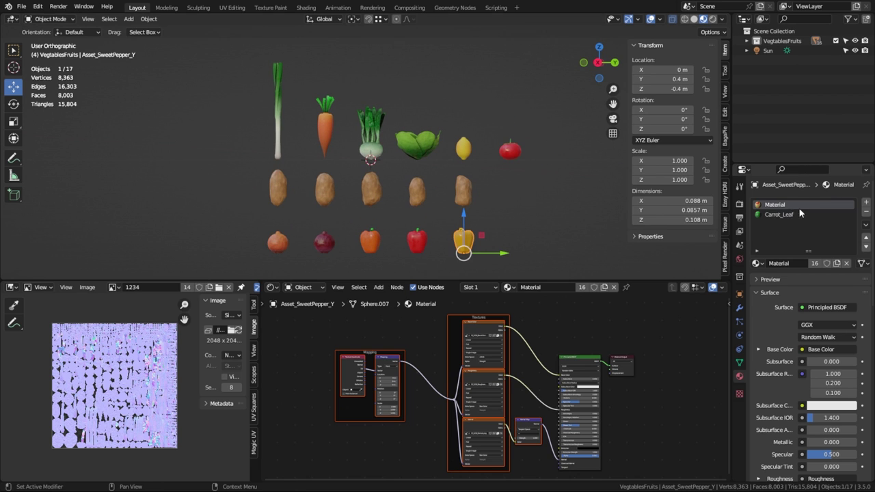
click(799, 214)
click(865, 213)
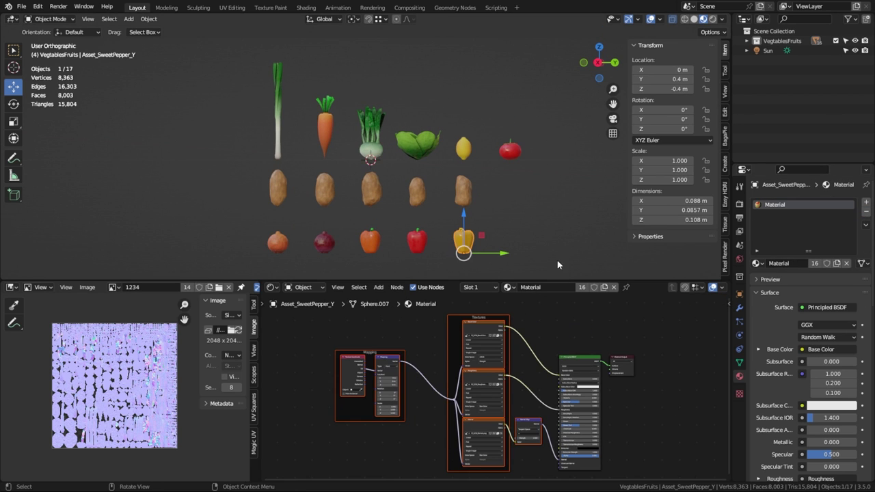
click(417, 241)
click(780, 214)
click(867, 214)
click(371, 241)
click(815, 216)
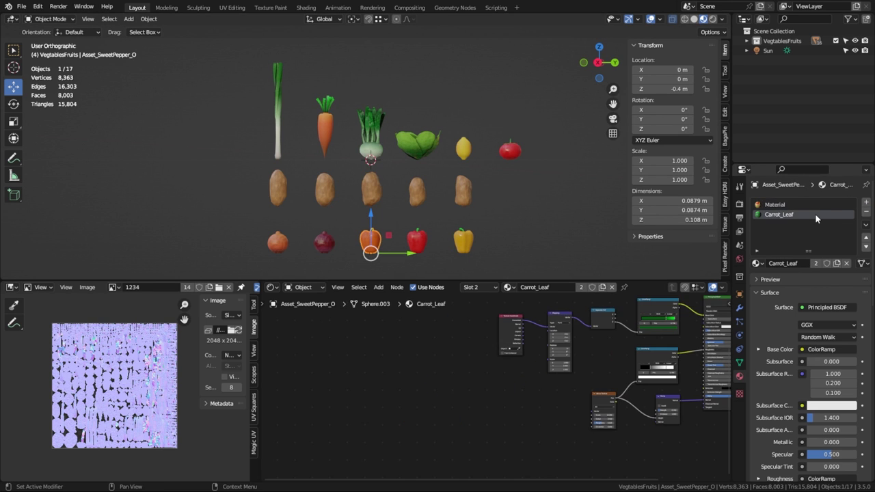
click(866, 213)
Remove the carrot's Carrot_Leaf slot, then deselect everything and view the vegetables from an angled top view.
click(324, 241)
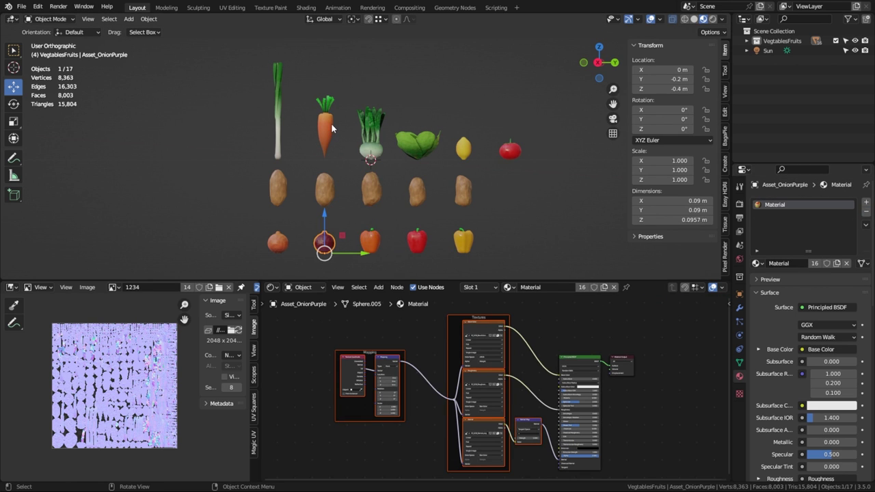
click(325, 126)
click(867, 214)
mouse_move(192, 63)
mouse_down()
mouse_move(458, 231)
mouse_move(554, 255)
mouse_up()
click(533, 212)
mouse_move(516, 198)
middle_down()
mouse_move(316, 236)
mouse_move(504, 221)
mouse_move(446, 154)
mouse_move(478, 146)
mouse_move(378, 68)
middle_up()
scroll(463, 111, up, 5)
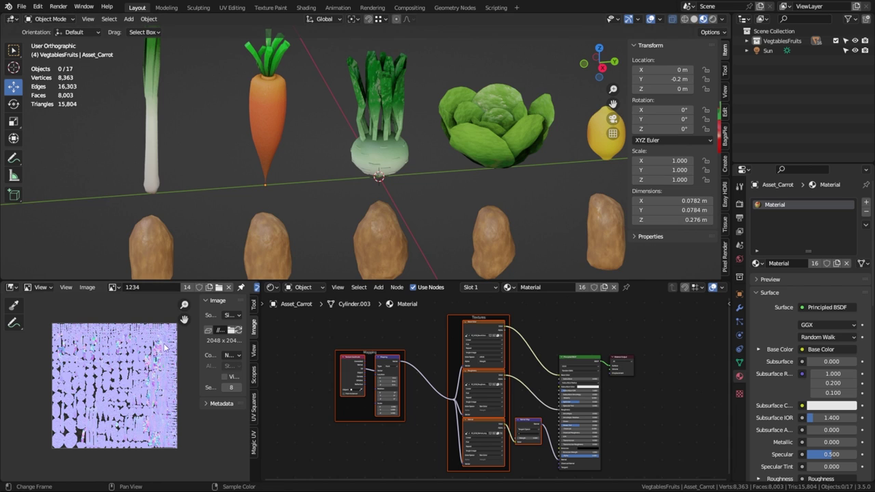
scroll(431, 178, down, 1)
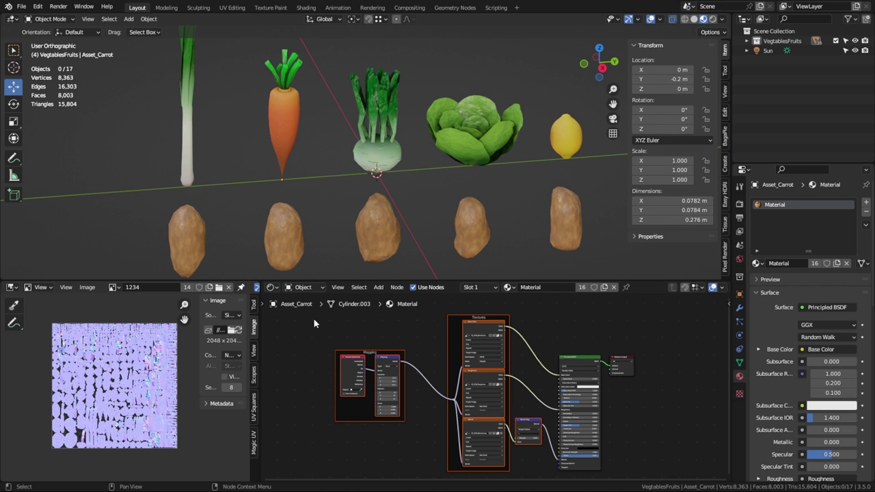
drag(313, 318, 642, 452)
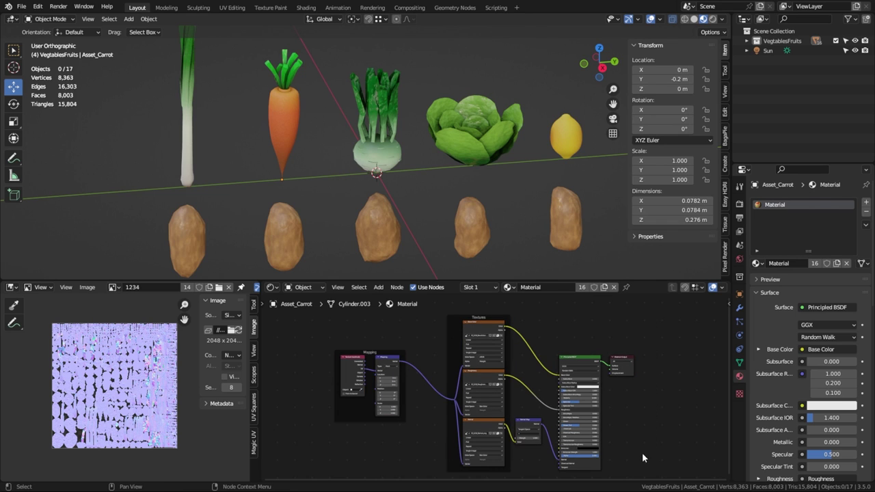